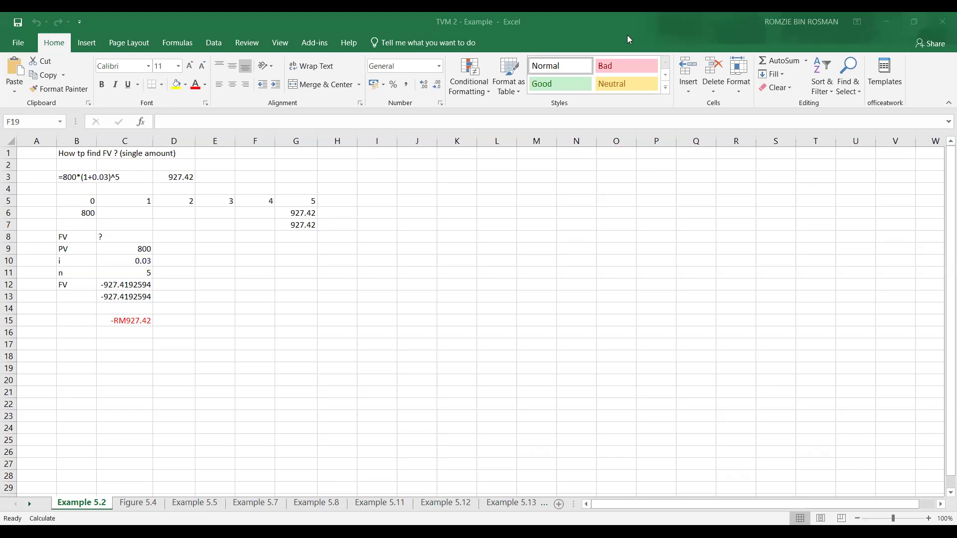
# Enter the label PV in K2 with the amount 100 beside it in L2
pyautogui.click(381, 166)
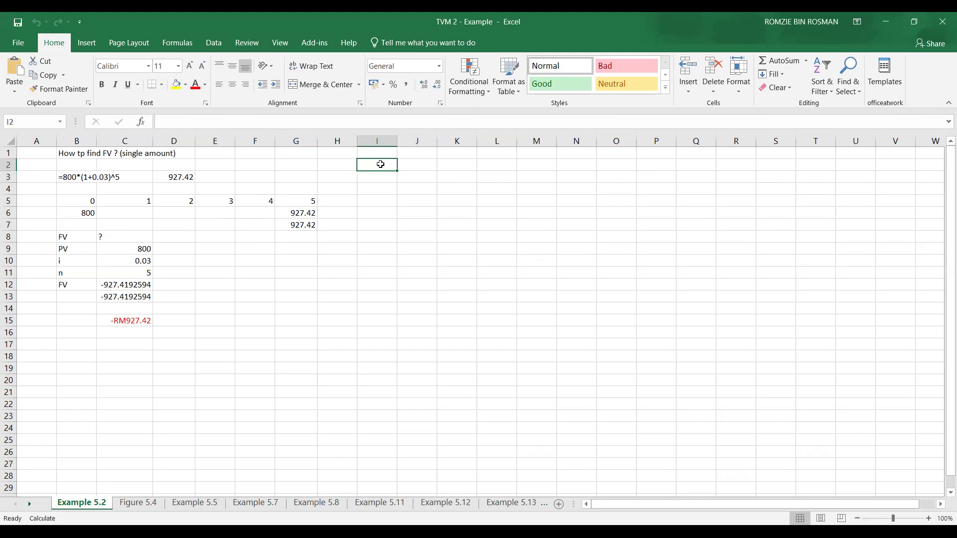
pyautogui.click(449, 164)
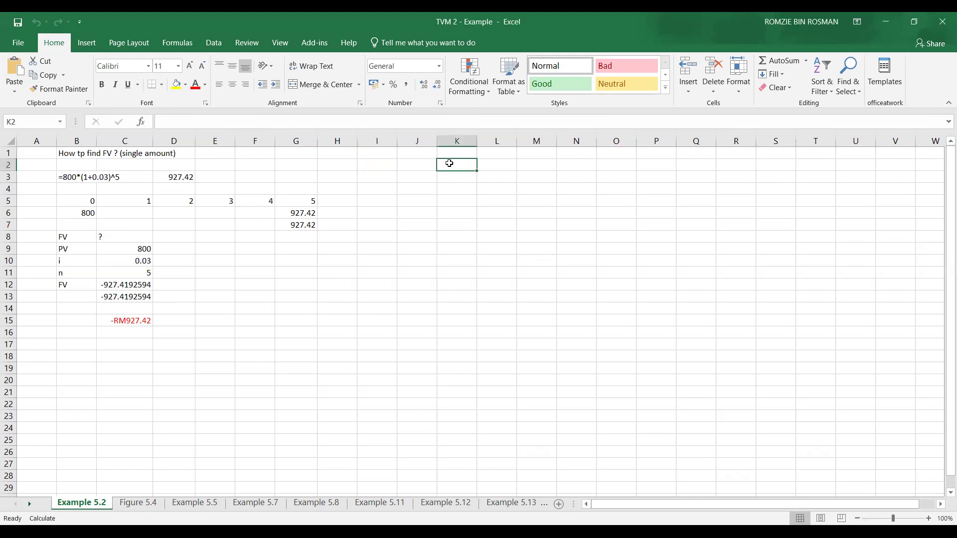
pyautogui.write('PV')
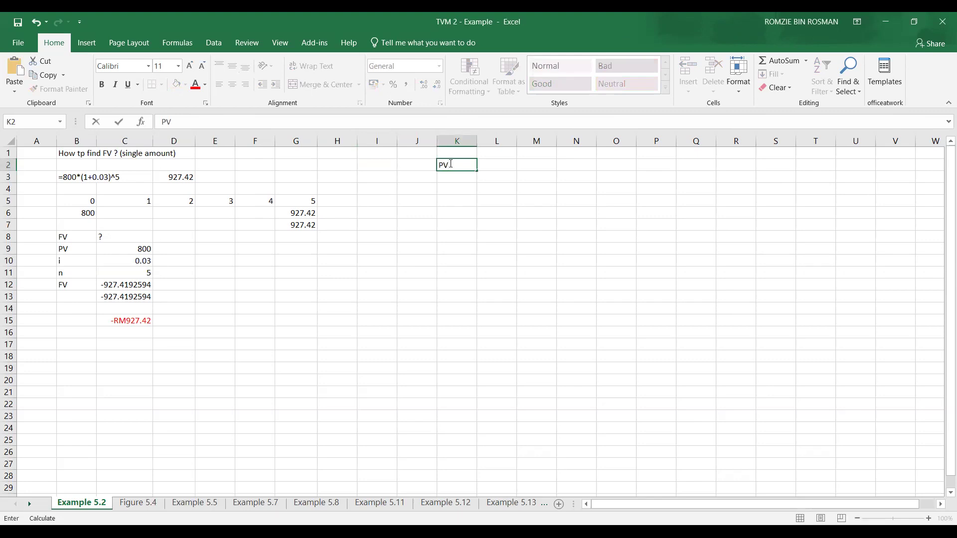
pyautogui.press('Tab')
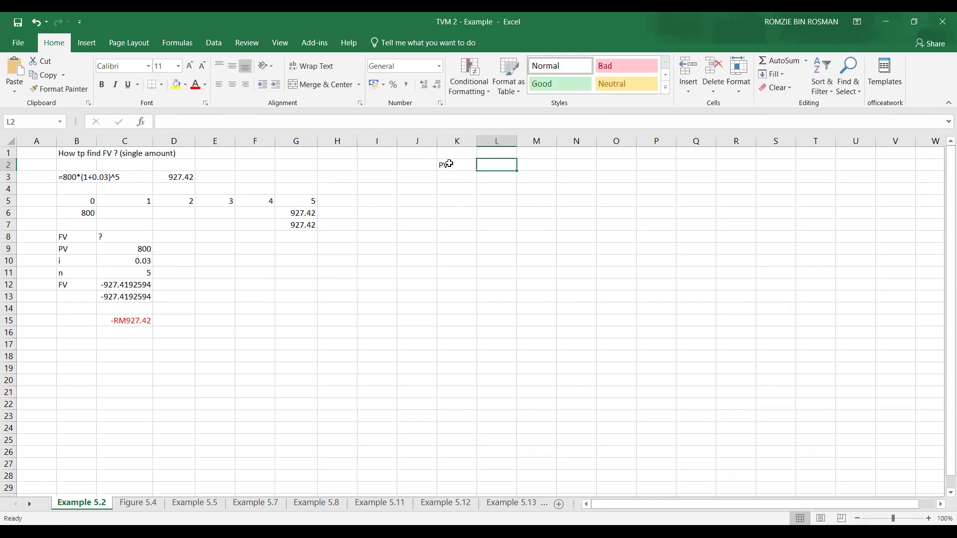
pyautogui.write('100')
pyautogui.press('Return')
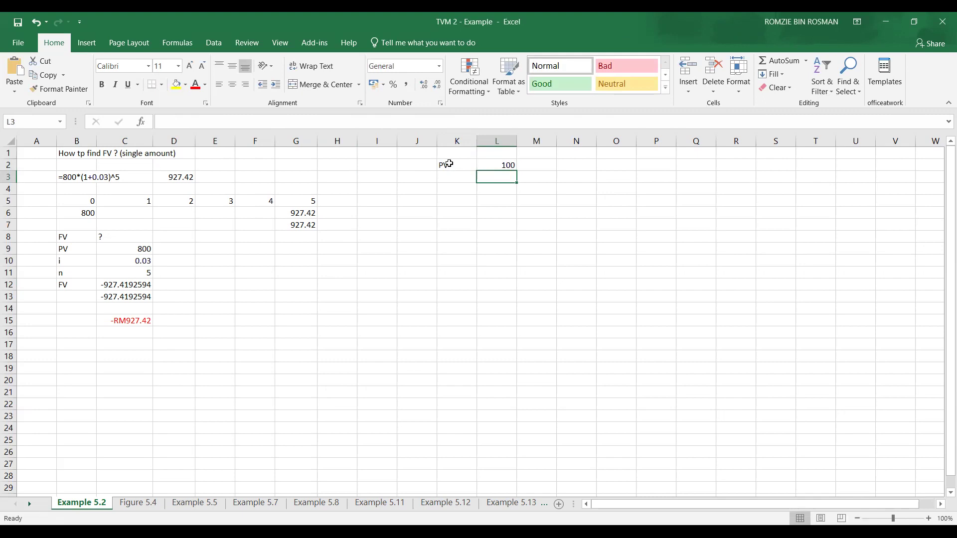
# Add the interest rate row under PV, with the label i in K3 and 0.08 in L3
pyautogui.press('Left')
pyautogui.write('i')
pyautogui.press('Tab')
pyautogui.write('0')
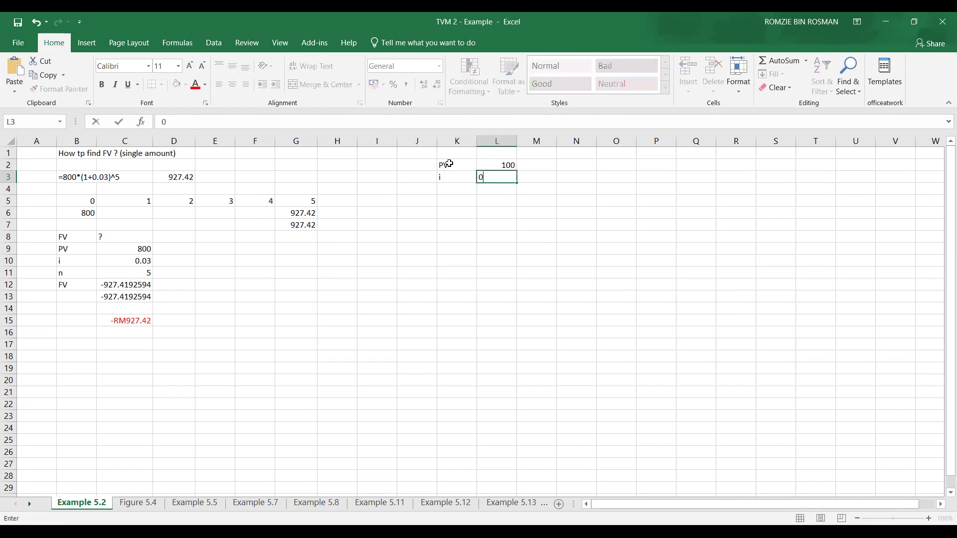
pyautogui.write('.08')
pyautogui.press('Return')
# Add the number-of-periods row, with the label n in K4 and 2 in L4
pyautogui.press('Left')
pyautogui.write('n')
pyautogui.press('Right')
pyautogui.write('2')
pyautogui.press('Return')
pyautogui.press('Return')
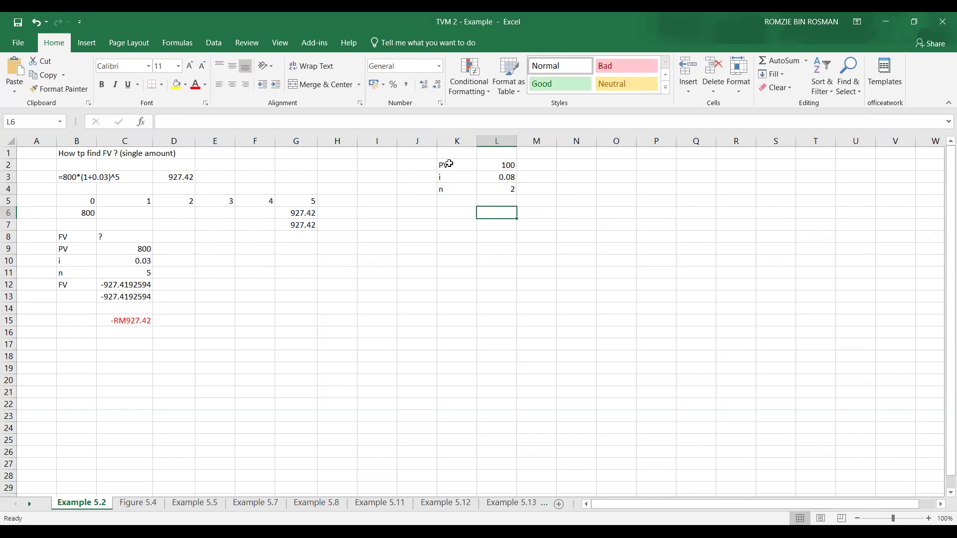
# Label K6 as FV2 and calculate it in L6 with =100*(1+0.08)^2, accepting the suggested formula correction
pyautogui.press('Left')
pyautogui.write('FV')
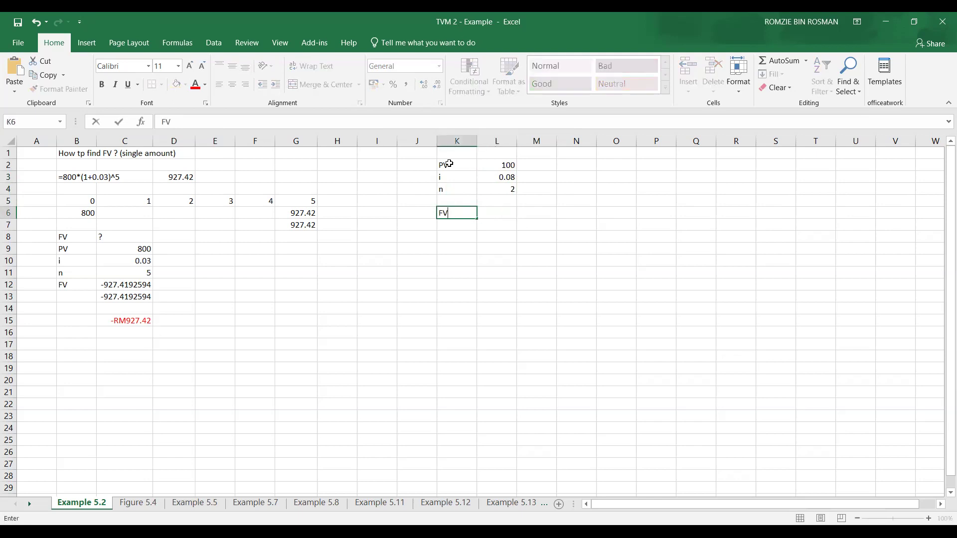
pyautogui.write('2')
pyautogui.press('Right')
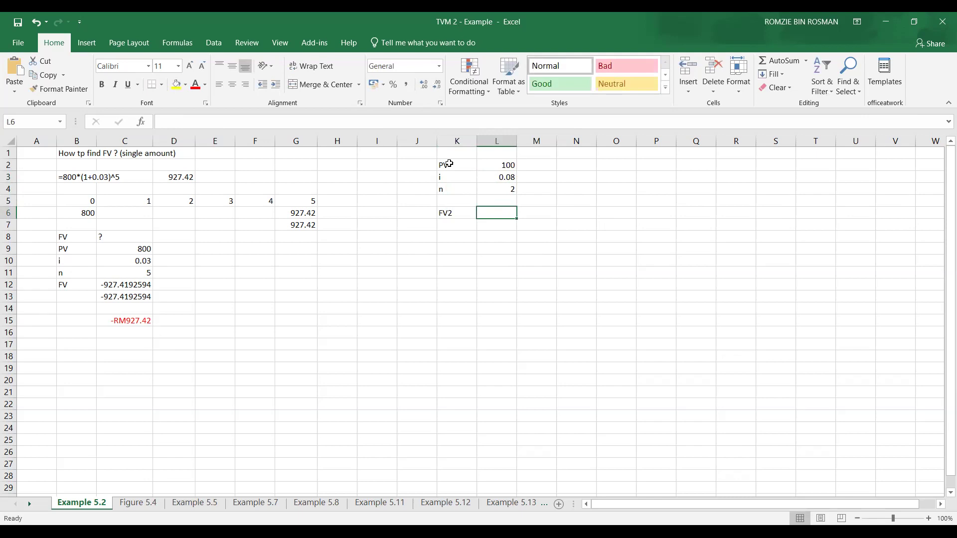
pyautogui.write('=')
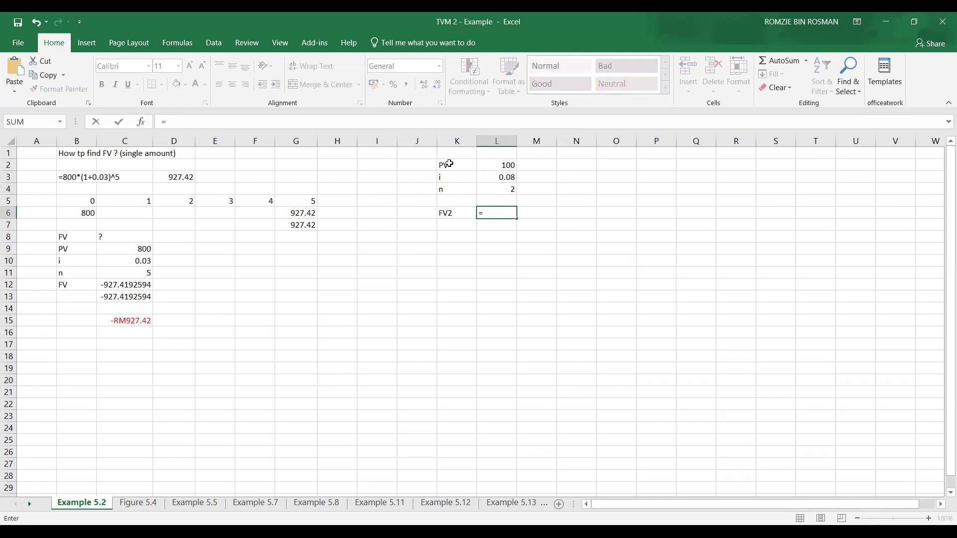
pyautogui.write('100(1+0.08)')
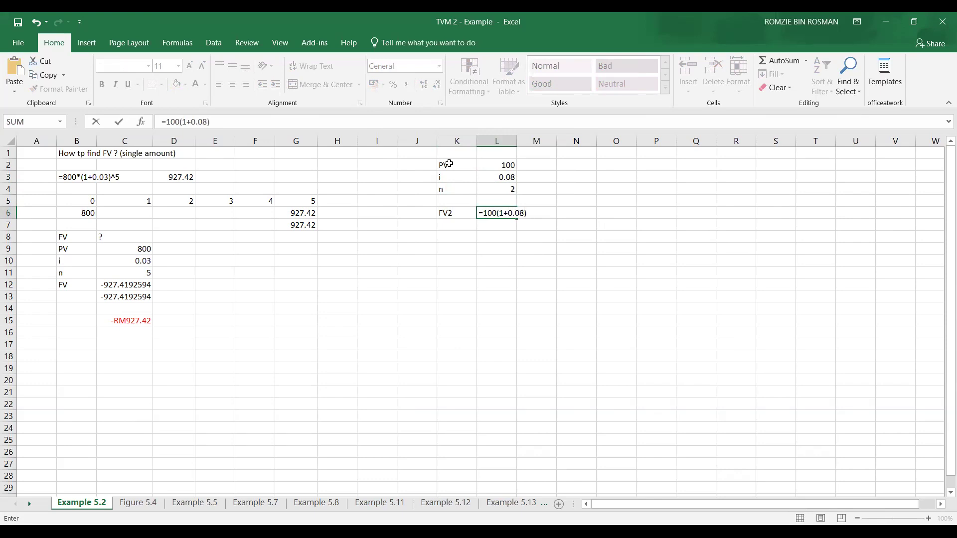
pyautogui.write('^2')
pyautogui.press('Return')
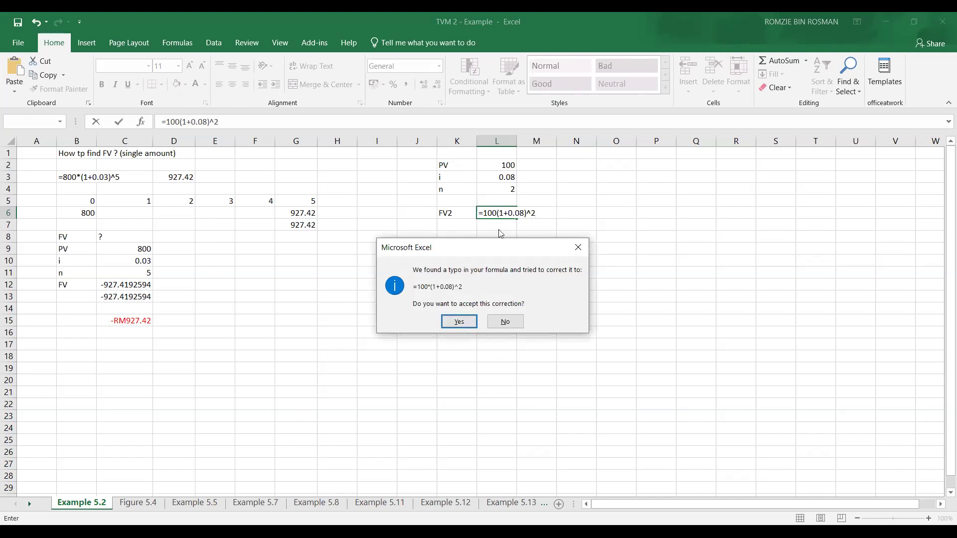
pyautogui.click(458, 321)
pyautogui.click(592, 320)
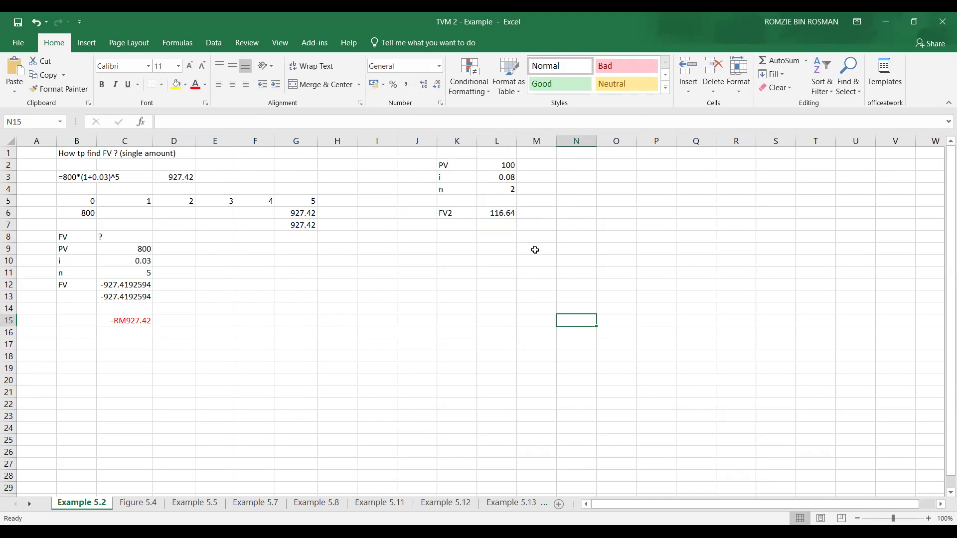
pyautogui.click(451, 235)
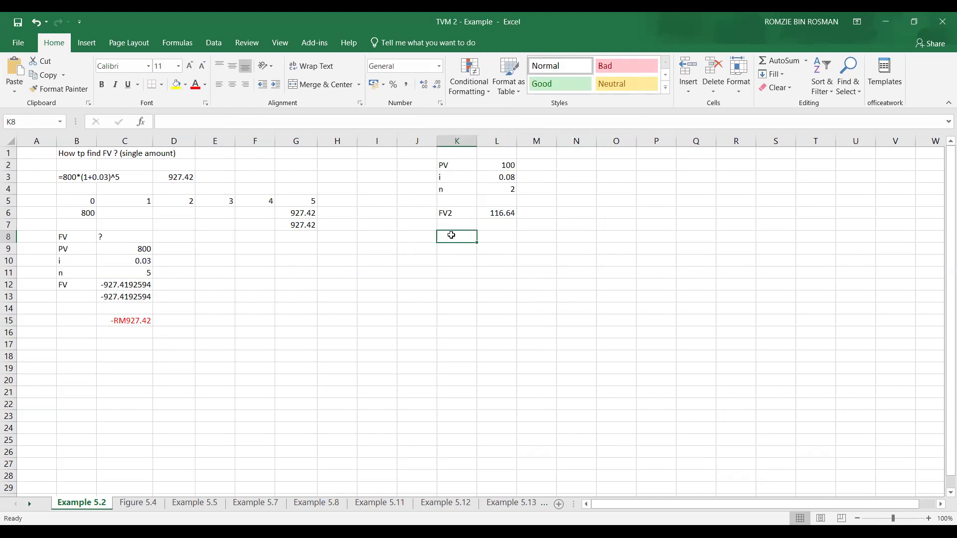
pyautogui.write('=VV')
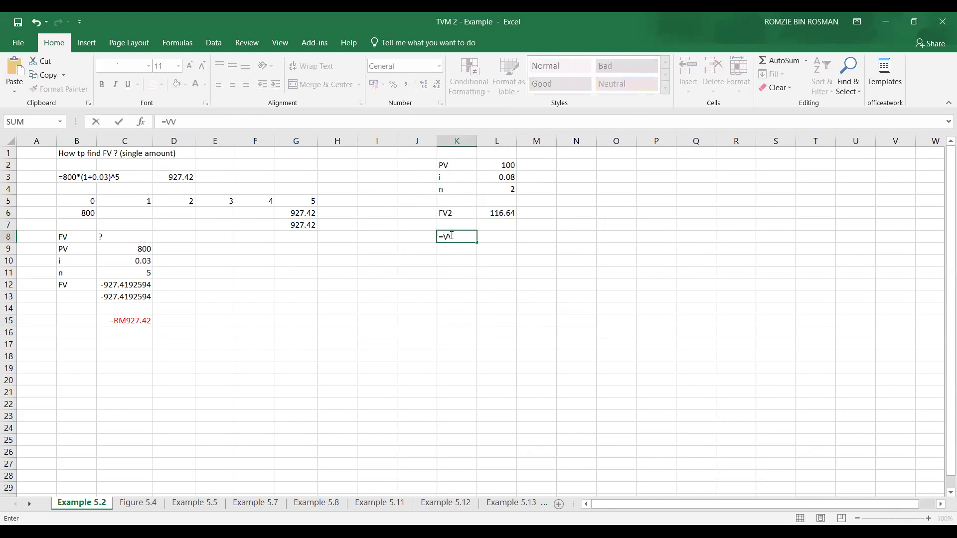
pyautogui.press('BackSpace')
pyautogui.press('BackSpace')
pyautogui.write('FV')
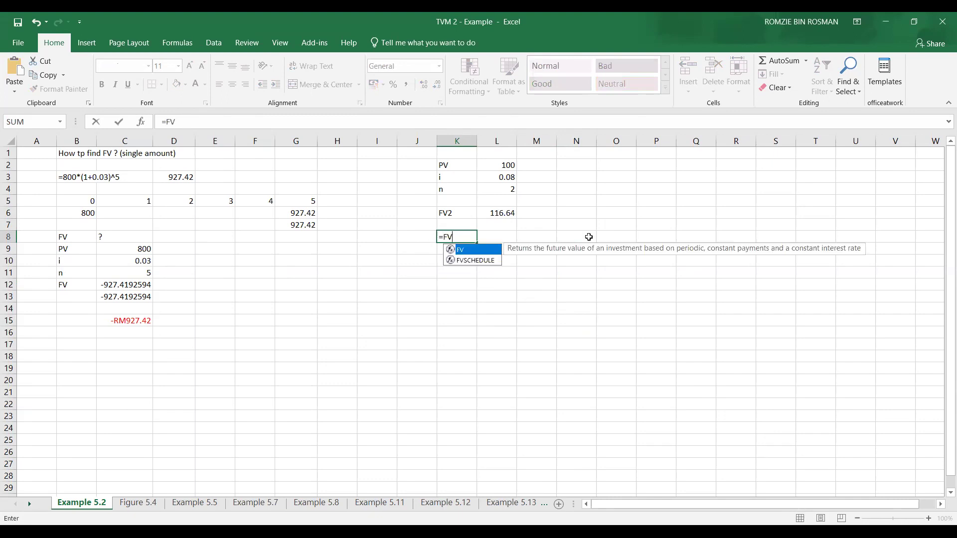
pyautogui.doubleClick(454, 249)
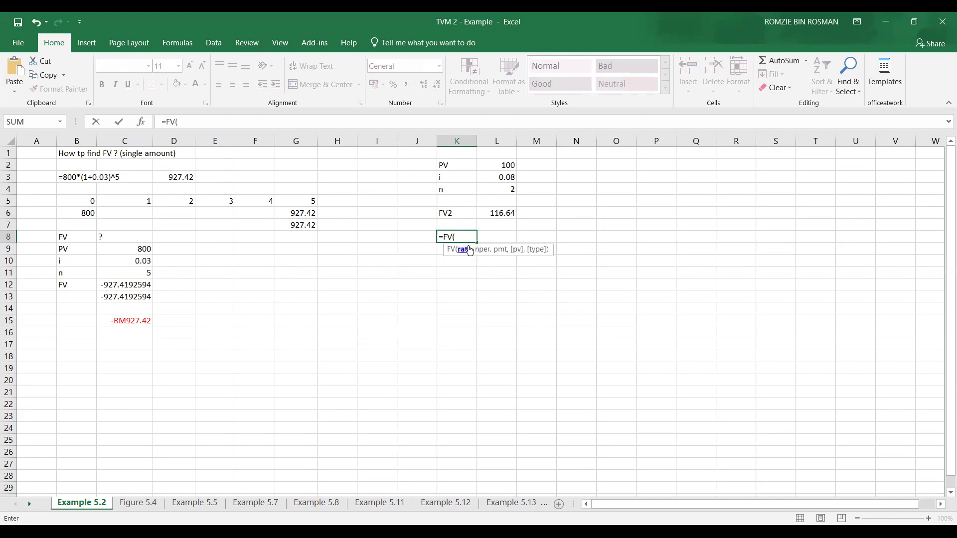
pyautogui.press('Escape')
pyautogui.click(513, 347)
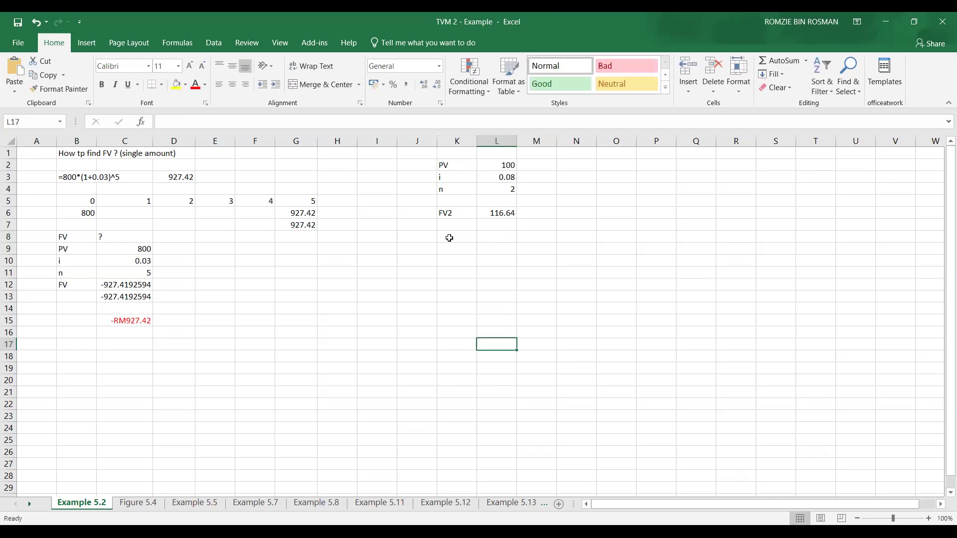
# Enter the label FV2 in K8 for a second future value calculation
pyautogui.click(449, 237)
pyautogui.write('FV2')
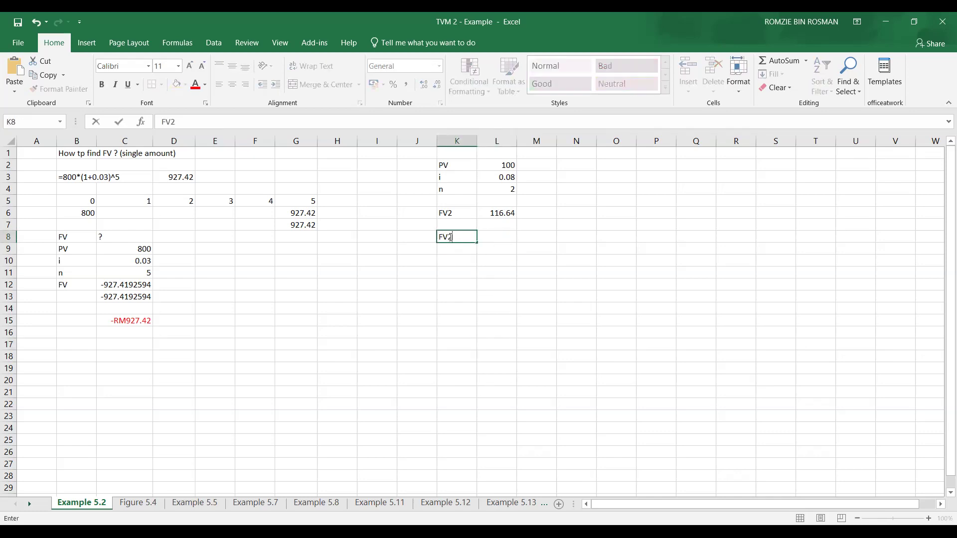
pyautogui.press('Tab')
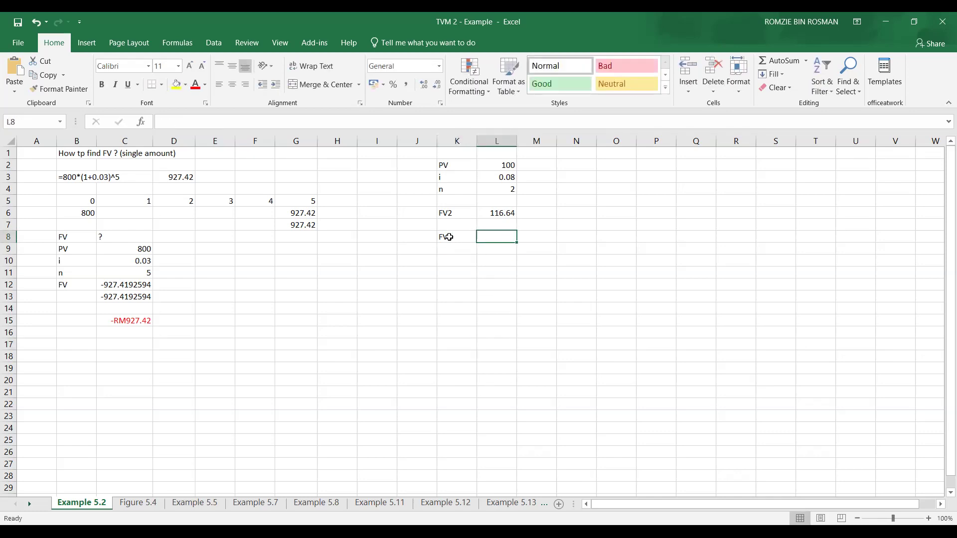
# Calculate the future value in L8 with the FV function, =FV(L3,L4,0,L2), using 0 as the payment
pyautogui.write('=')
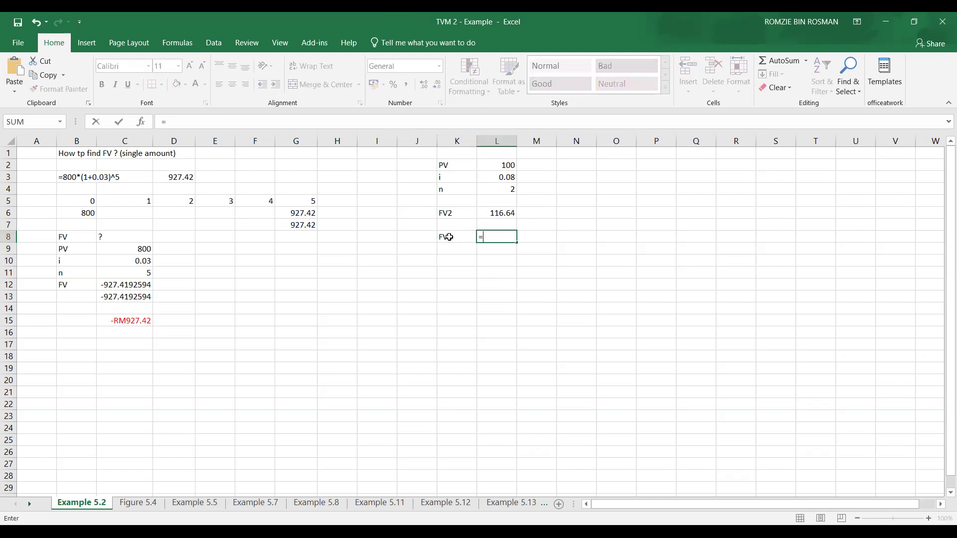
pyautogui.write('FV')
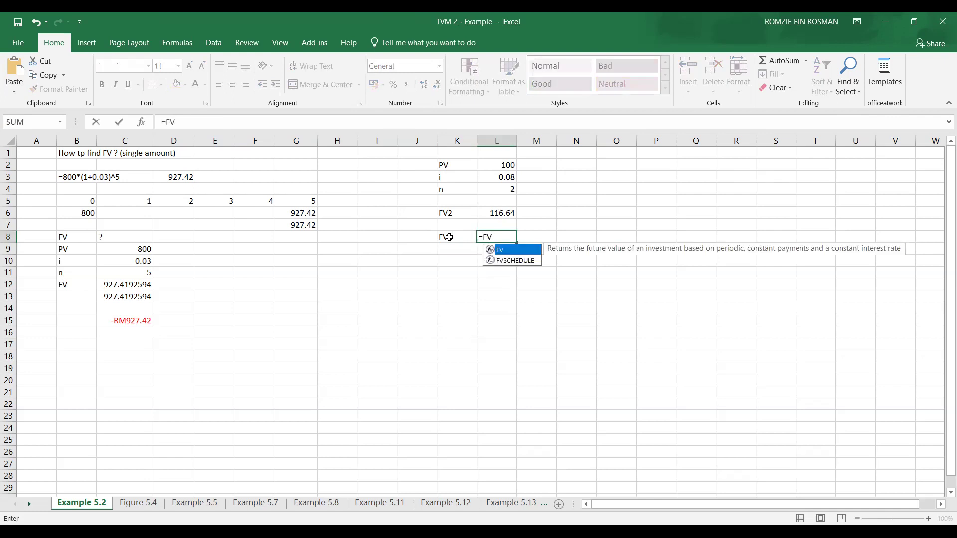
pyautogui.doubleClick(535, 249)
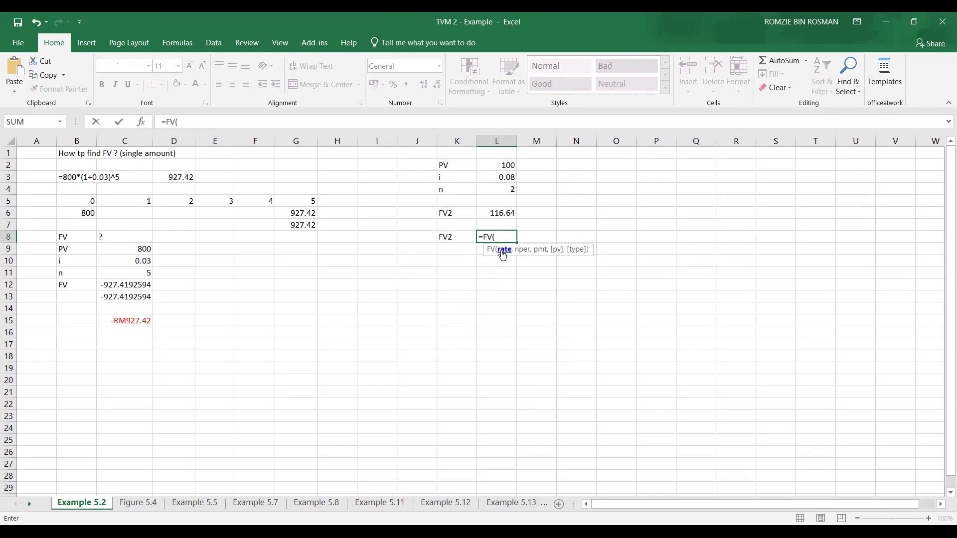
pyautogui.click(510, 177)
pyautogui.write(',')
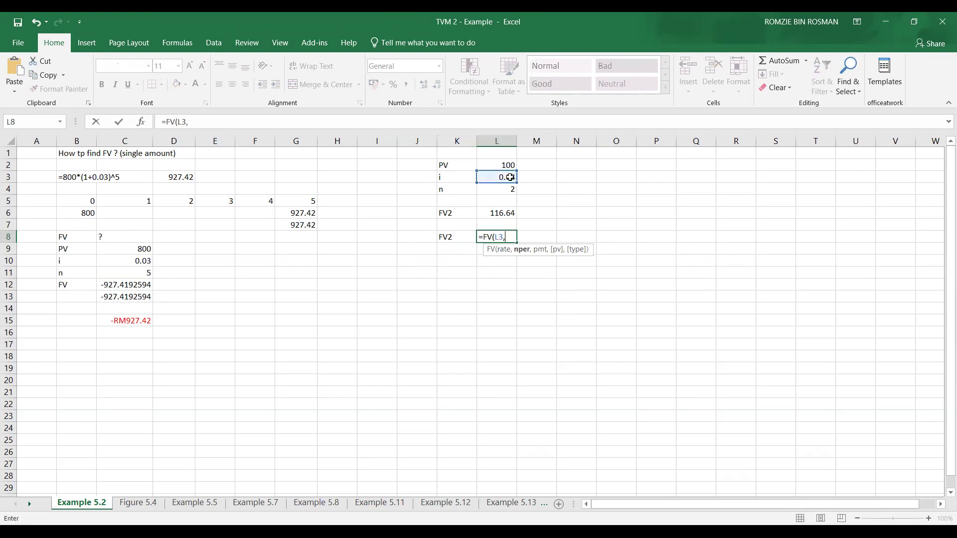
pyautogui.click(509, 189)
pyautogui.write(',')
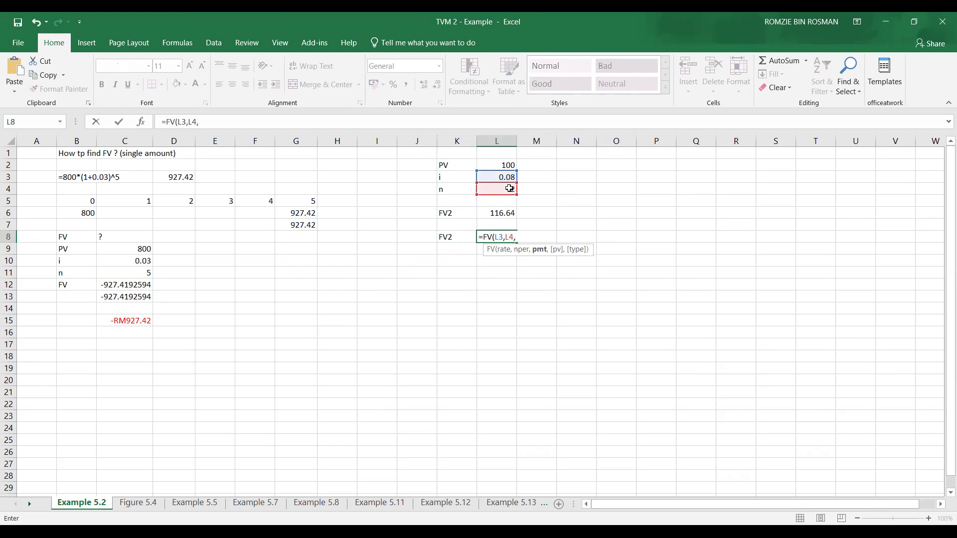
pyautogui.write('0,')
pyautogui.click(507, 163)
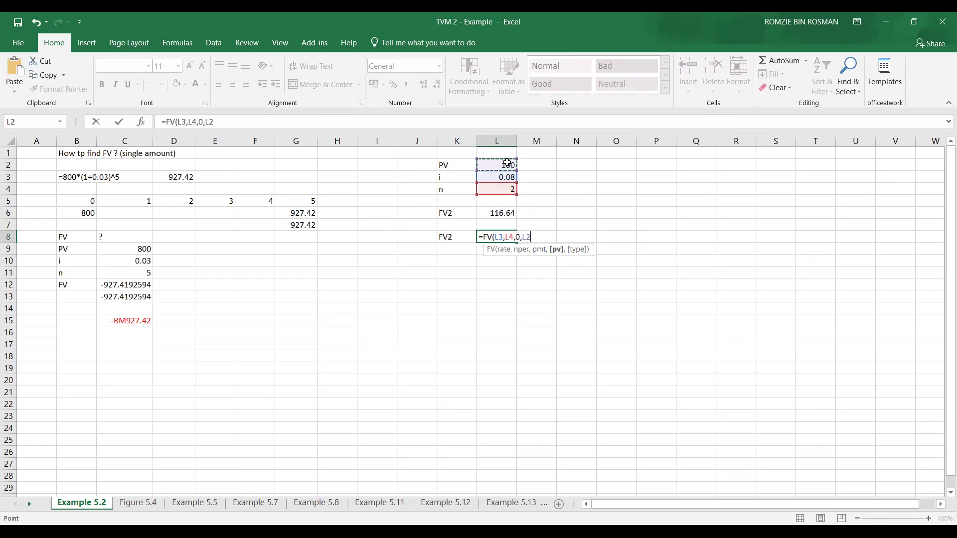
pyautogui.write(')')
pyautogui.press('Return')
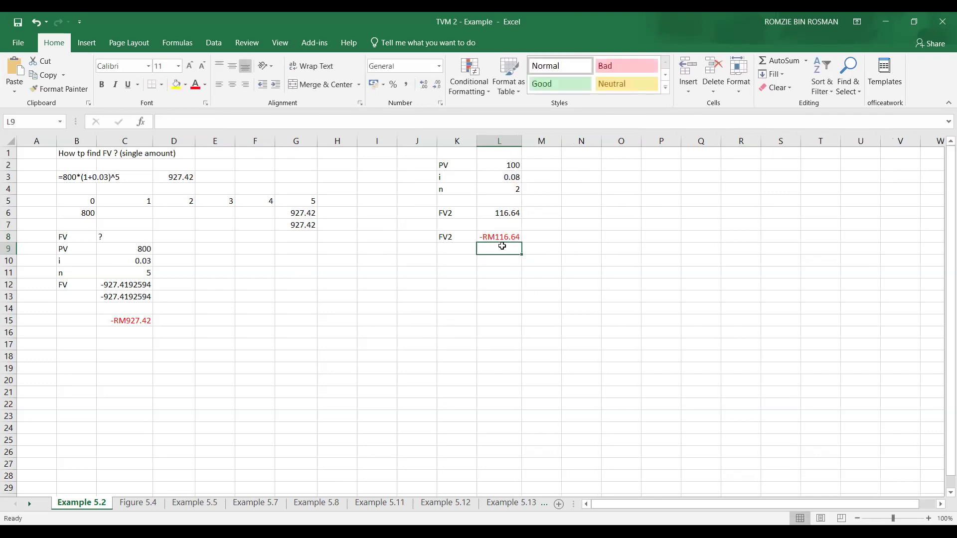
pyautogui.click(509, 282)
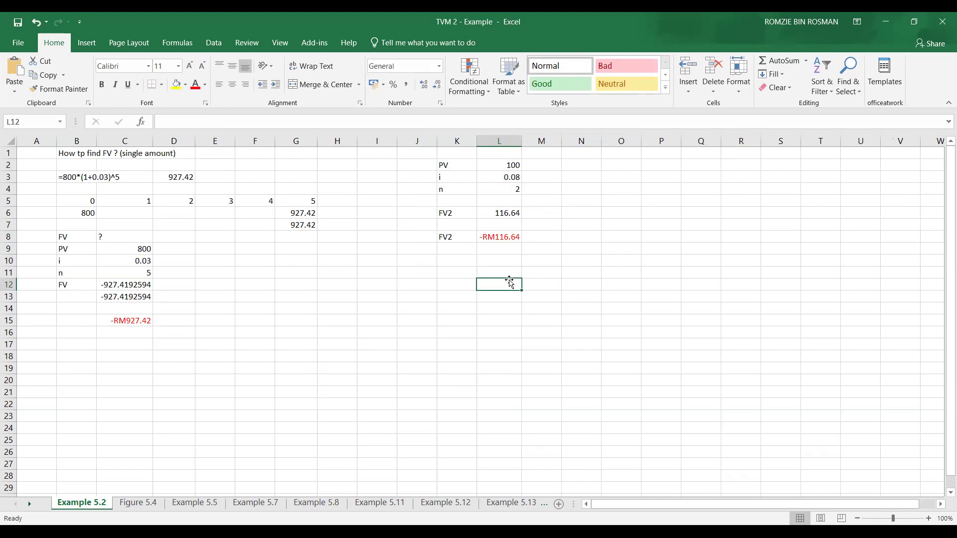
# Check the FV formula in L8 and change the PV amount in L2 to -100
pyautogui.keyDown('ctrl'); pyautogui.scroll(3, 608, 367); pyautogui.keyUp('ctrl')
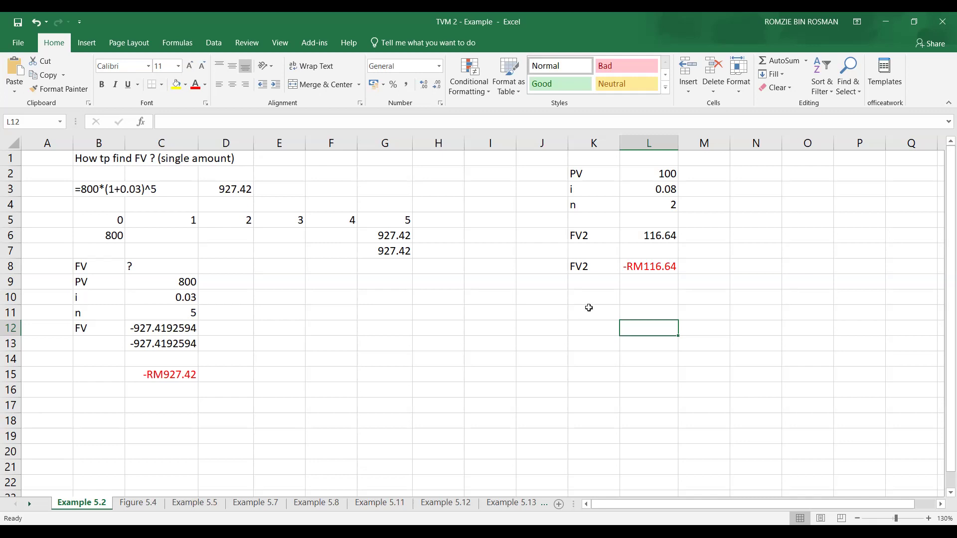
pyautogui.click(654, 270)
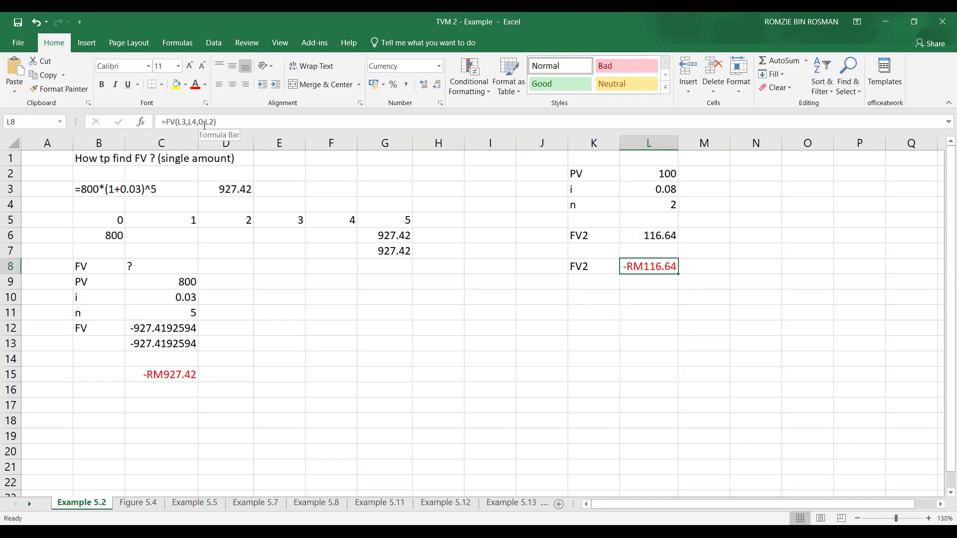
pyautogui.click(753, 309)
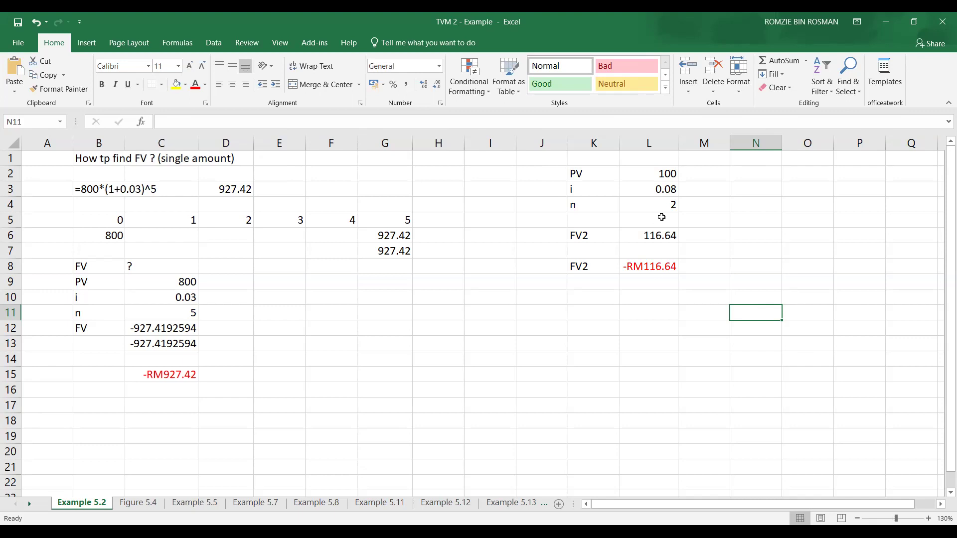
pyautogui.click(658, 176)
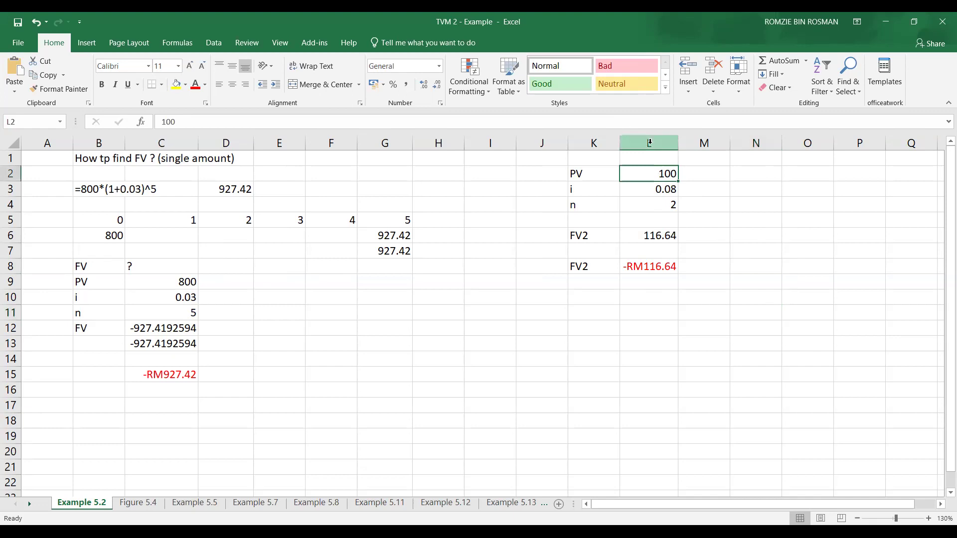
pyautogui.click(162, 121)
pyautogui.write('-')
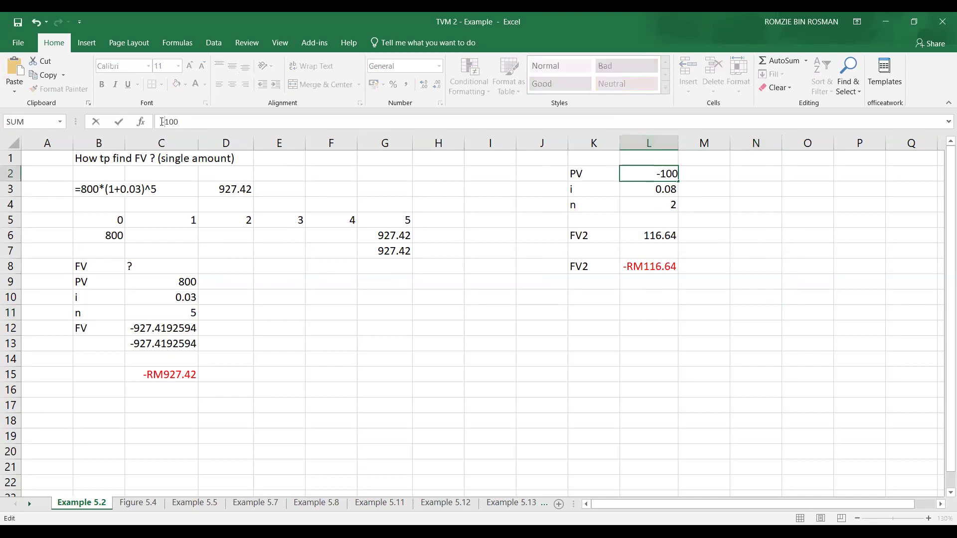
pyautogui.press('Return')
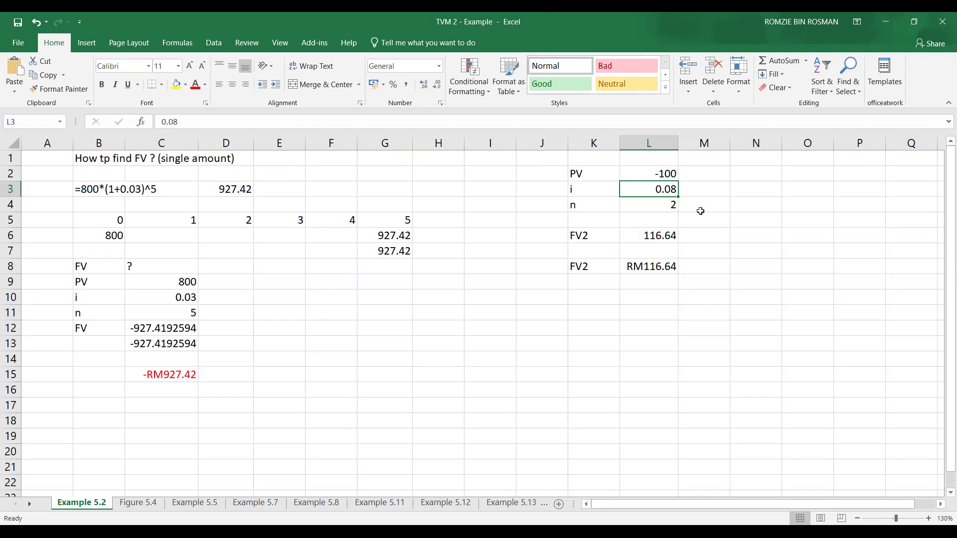
pyautogui.click(658, 203)
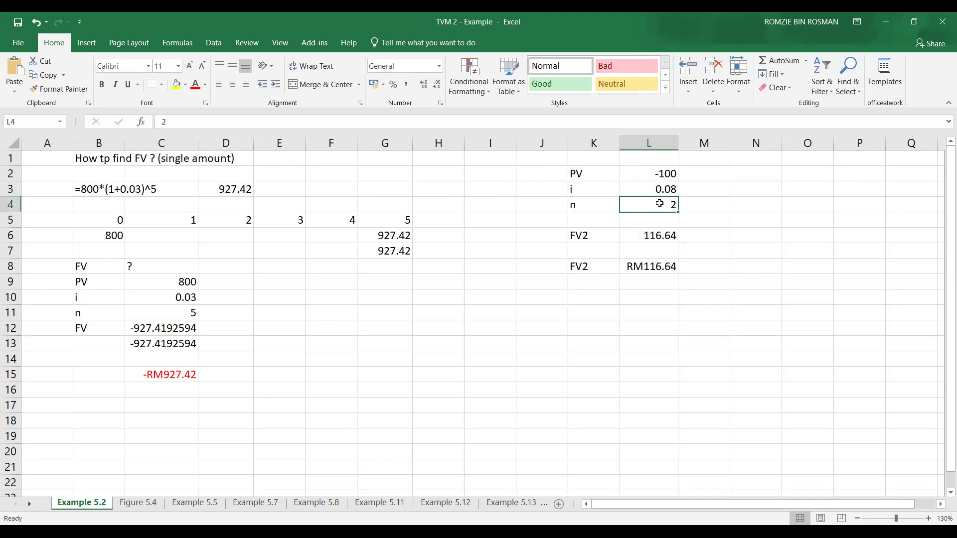
# Set the number of periods n in L4 to 5
pyautogui.write('5')
pyautogui.press('Return')
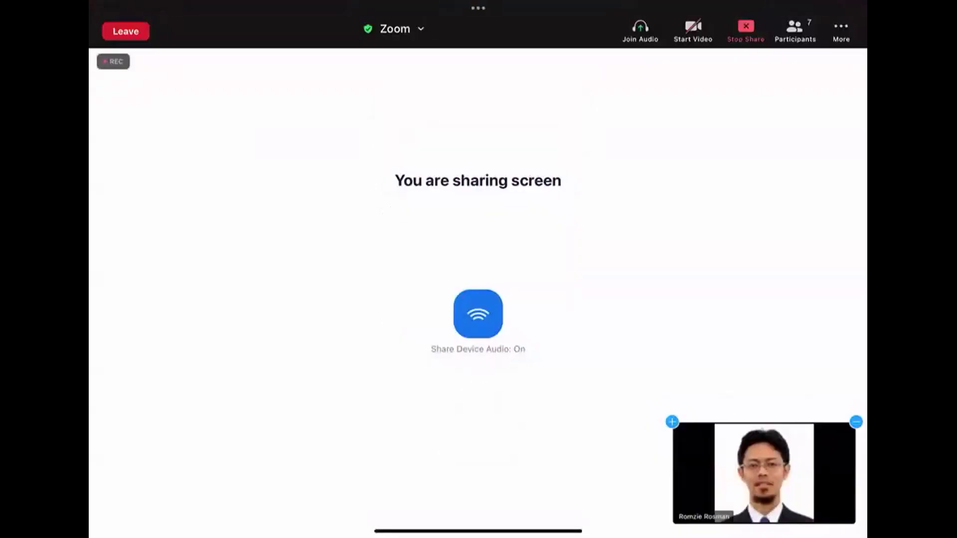
# Switch to the PDF notes app and handwrite the interest rate i: 2% beside the timeline
pyautogui.press('super+h')
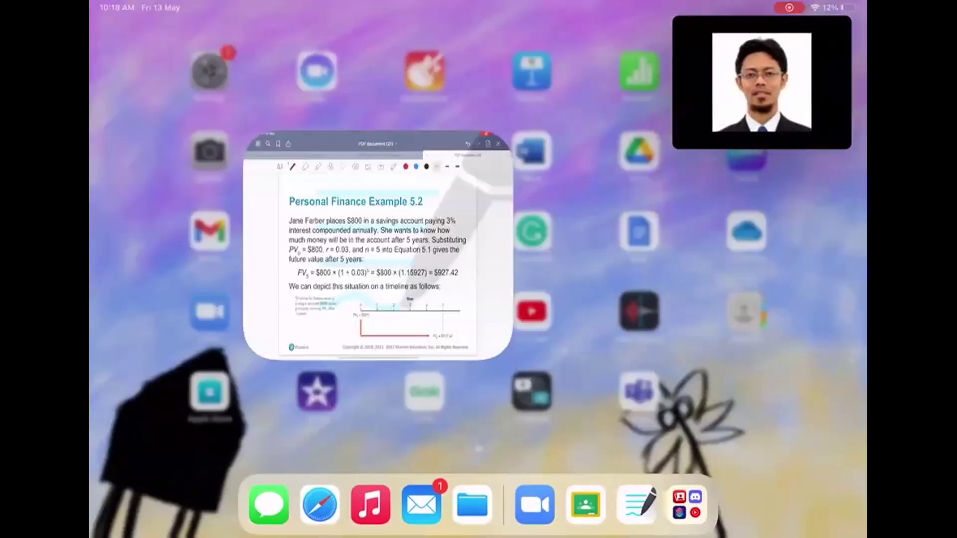
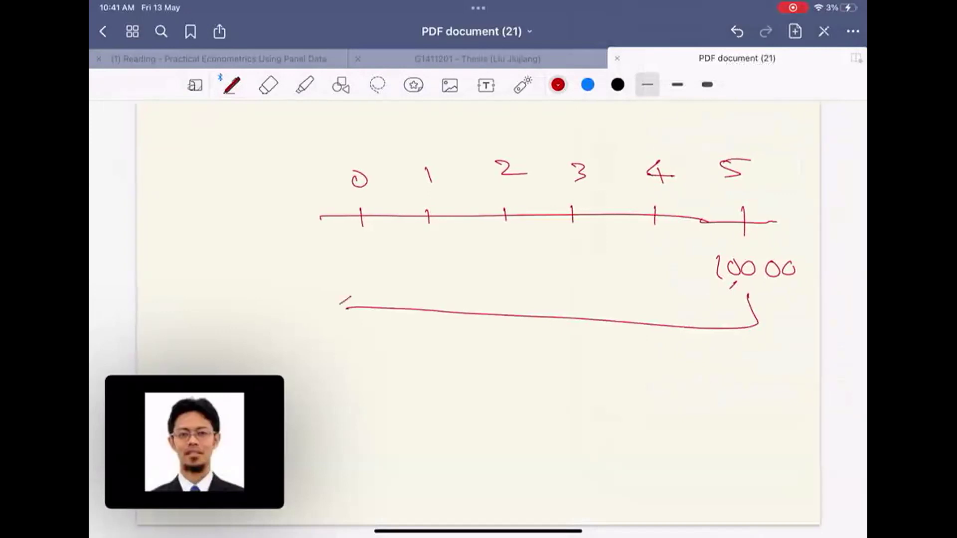
pyautogui.moveTo(197, 162)
pyautogui.mouseDown()
pyautogui.moveTo(192, 169)
pyautogui.moveTo(255, 168)
pyautogui.mouseUp()
pyautogui.click(206, 147)
pyautogui.moveTo(252, 149); pyautogui.dragTo(253, 150)
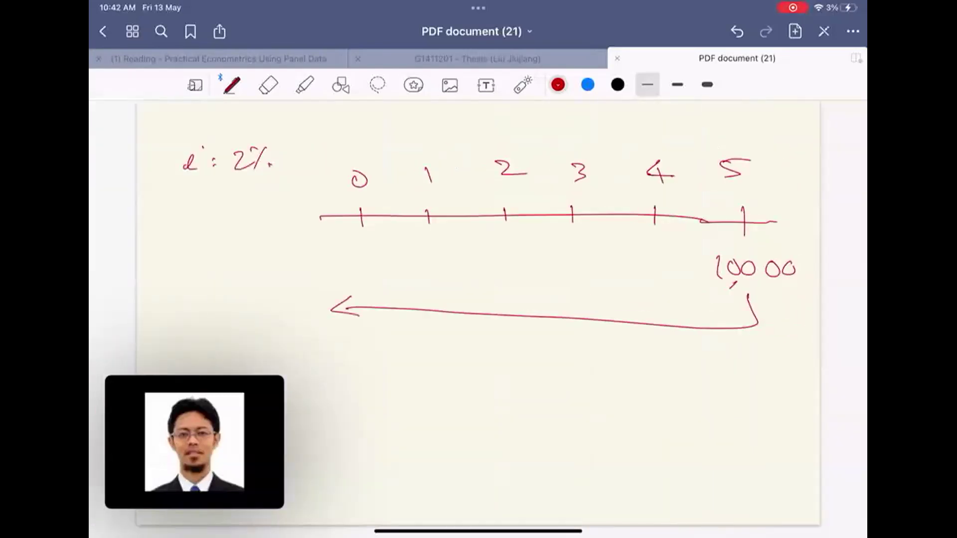
# Handwrite the present value 9057.97 beneath the arrowhead under period 0 of the timeline
pyautogui.moveTo(327, 346)
pyautogui.mouseDown()
pyautogui.moveTo(322, 377)
pyautogui.moveTo(344, 350)
pyautogui.moveTo(359, 371)
pyautogui.mouseUp()
pyautogui.moveTo(367, 351)
pyautogui.mouseDown()
pyautogui.moveTo(381, 349)
pyautogui.moveTo(384, 373)
pyautogui.mouseUp()
pyautogui.moveTo(379, 362); pyautogui.dragTo(393, 361)
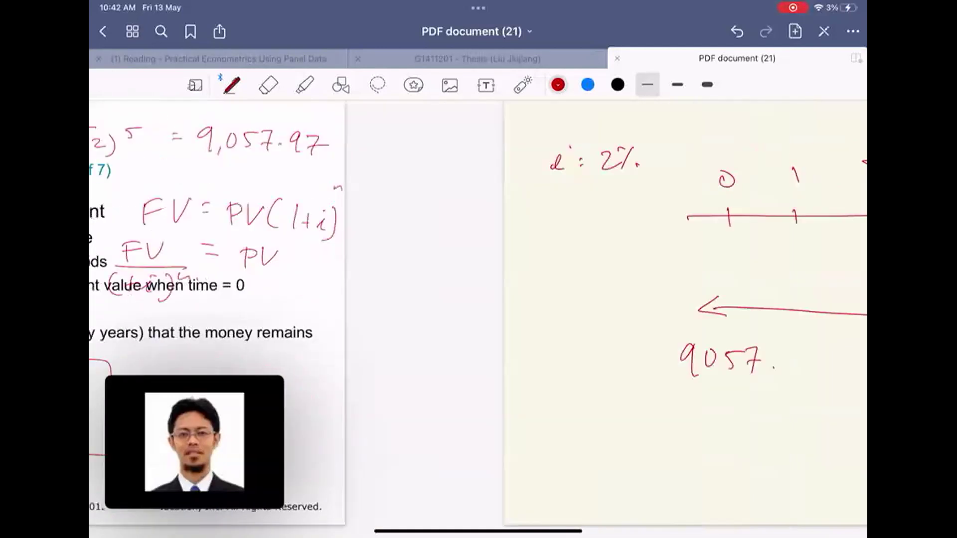
pyautogui.click(419, 354)
pyautogui.moveTo(421, 354); pyautogui.dragTo(421, 376)
pyautogui.moveTo(434, 355)
pyautogui.mouseDown()
pyautogui.moveTo(443, 352)
pyautogui.moveTo(446, 377)
pyautogui.mouseUp()
pyautogui.moveTo(440, 367); pyautogui.dragTo(465, 365)
pyautogui.click(482, 363)
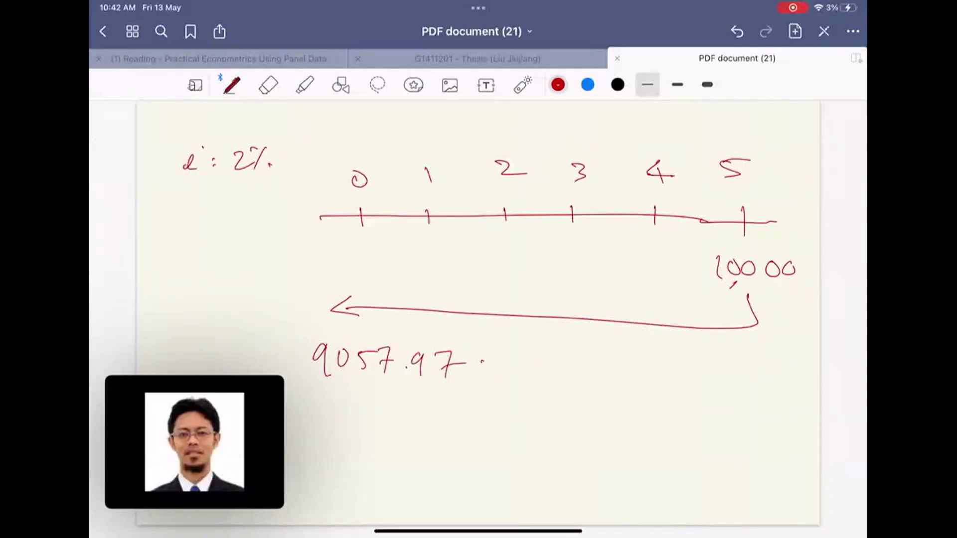
# Handwrite PV = 100,000 below the timeline and add a zero to the period 5 amount so it reads 100,000
pyautogui.moveTo(325, 421)
pyautogui.mouseDown()
pyautogui.moveTo(325, 447)
pyautogui.moveTo(326, 439)
pyautogui.mouseUp()
pyautogui.moveTo(342, 423); pyautogui.dragTo(385, 431)
pyautogui.moveTo(377, 436); pyautogui.dragTo(386, 436)
pyautogui.moveTo(804, 264)
pyautogui.mouseDown()
pyautogui.moveTo(800, 275)
pyautogui.moveTo(810, 264)
pyautogui.mouseUp()
pyautogui.moveTo(414, 416); pyautogui.dragTo(416, 439)
pyautogui.moveTo(429, 421); pyautogui.dragTo(443, 419)
pyautogui.moveTo(457, 426)
pyautogui.mouseDown()
pyautogui.moveTo(453, 436)
pyautogui.moveTo(471, 420)
pyautogui.mouseUp()
pyautogui.moveTo(484, 419)
pyautogui.mouseDown()
pyautogui.moveTo(479, 425)
pyautogui.moveTo(485, 419)
pyautogui.mouseUp()
pyautogui.moveTo(503, 419); pyautogui.dragTo(502, 419)
# Draw the fraction line beneath 100,000, write the denominator (1+0.02)^5 and add an equals sign after the fraction
pyautogui.moveTo(396, 464); pyautogui.dragTo(525, 449)
pyautogui.moveTo(432, 466)
pyautogui.mouseDown()
pyautogui.moveTo(432, 491)
pyautogui.moveTo(493, 470)
pyautogui.mouseUp()
pyautogui.click(482, 476)
pyautogui.moveTo(502, 471); pyautogui.dragTo(524, 478)
pyautogui.moveTo(433, 467); pyautogui.dragTo(431, 504)
pyautogui.moveTo(530, 461)
pyautogui.mouseDown()
pyautogui.moveTo(532, 485)
pyautogui.moveTo(520, 492)
pyautogui.mouseUp()
pyautogui.moveTo(547, 455); pyautogui.dragTo(545, 466)
pyautogui.moveTo(551, 452); pyautogui.dragTo(604, 450)
pyautogui.moveTo(597, 456); pyautogui.dragTo(610, 455)
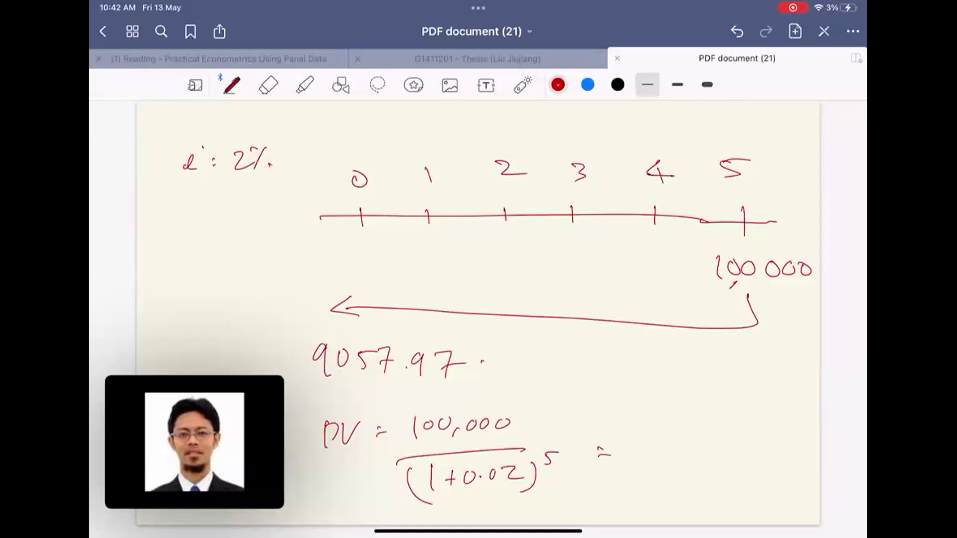
pyautogui.moveTo(671, 385); pyautogui.dragTo(693, 388)
pyautogui.moveTo(675, 397); pyautogui.dragTo(698, 397)
pyautogui.moveTo(717, 378)
pyautogui.mouseDown()
pyautogui.moveTo(718, 407)
pyautogui.moveTo(718, 394)
pyautogui.mouseUp()
pyautogui.moveTo(735, 381)
pyautogui.mouseDown()
pyautogui.moveTo(739, 405)
pyautogui.moveTo(762, 380)
pyautogui.mouseUp()
pyautogui.click(768, 388)
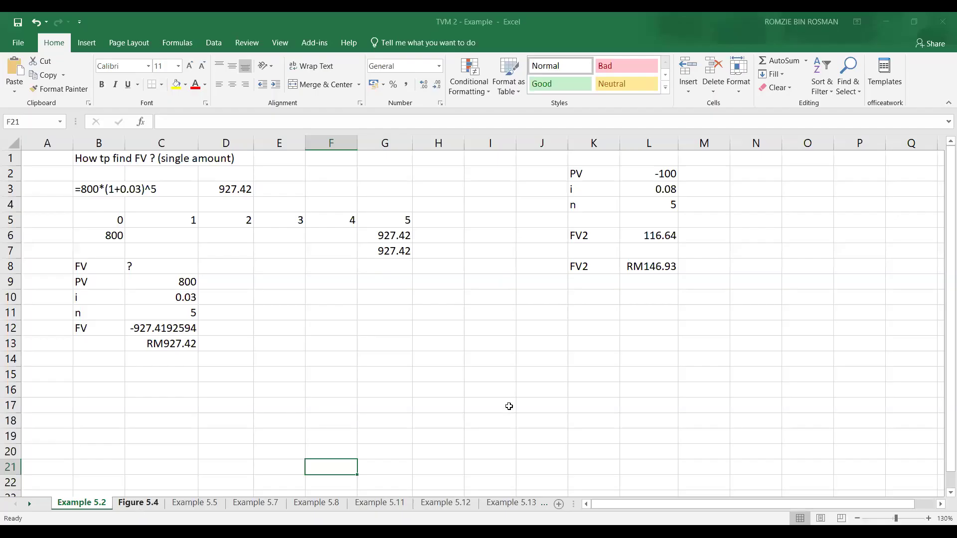
# On the workbook's Example 5.5 sheet, enter the label FV in N3 and its value 10000 in O3
pyautogui.hotkey('ctrl', 'pagedown')
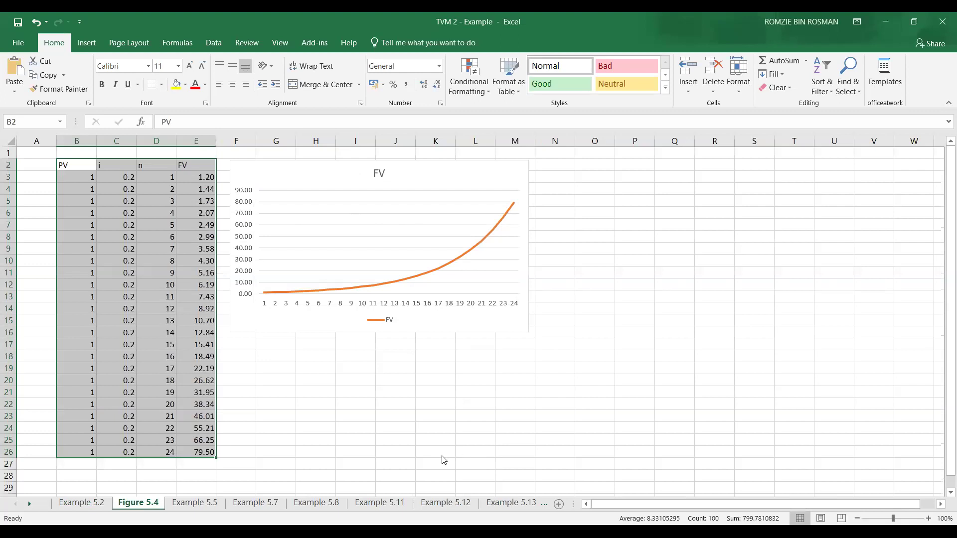
pyautogui.hotkey('ctrl', 'pagedown')
pyautogui.click(592, 216)
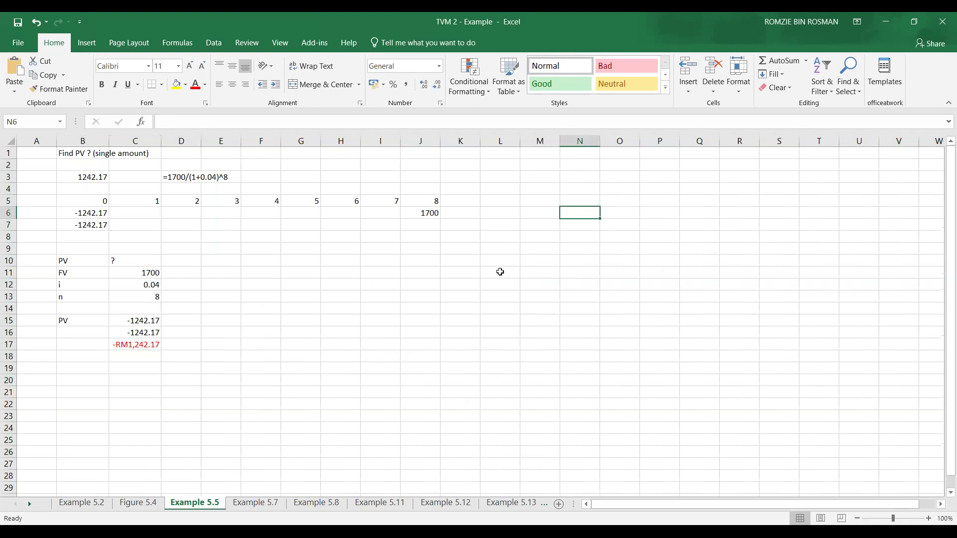
pyautogui.click(583, 177)
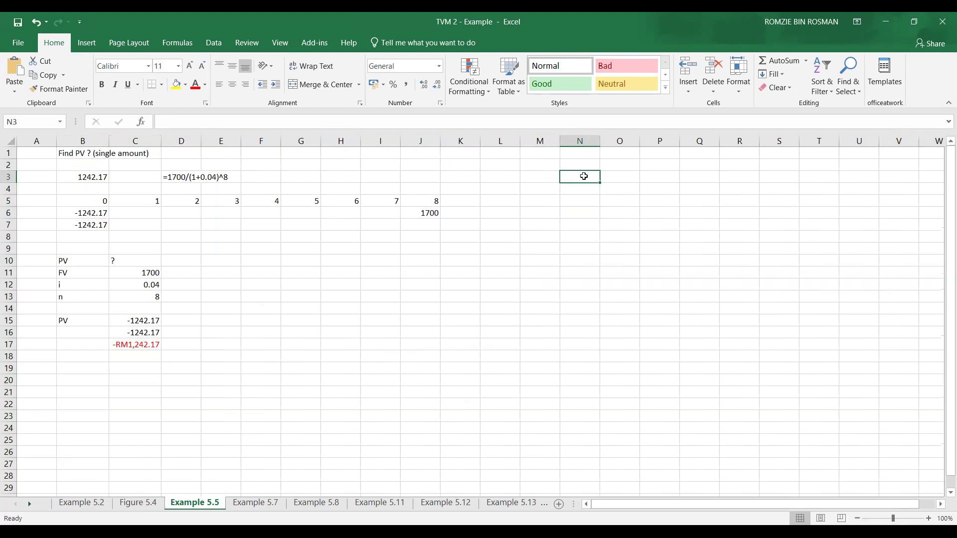
pyautogui.write('FV')
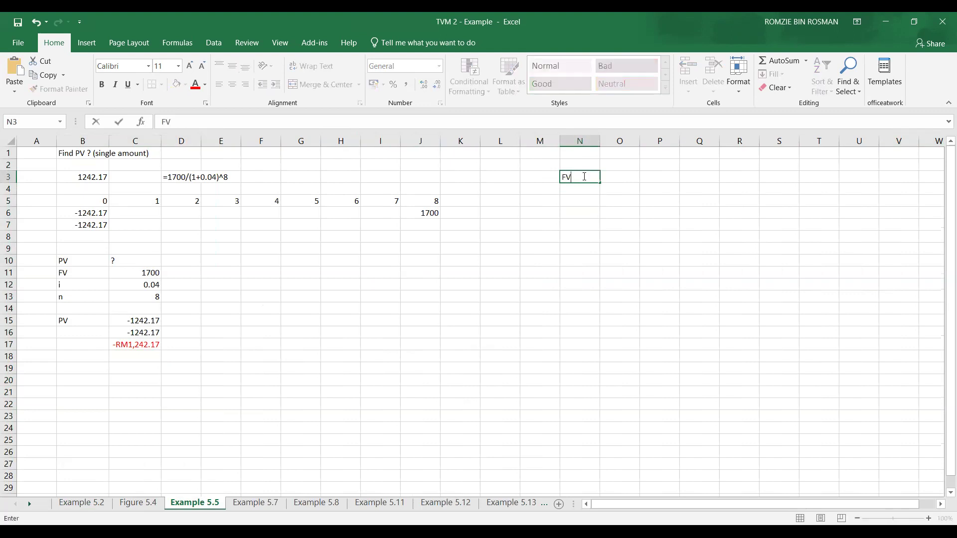
pyautogui.press('Tab')
pyautogui.write('10000')
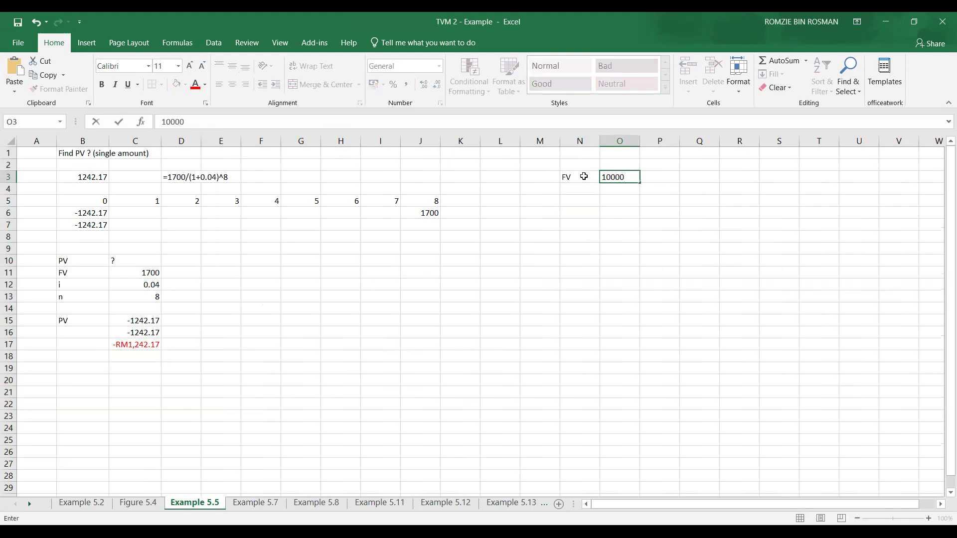
pyautogui.press('Return')
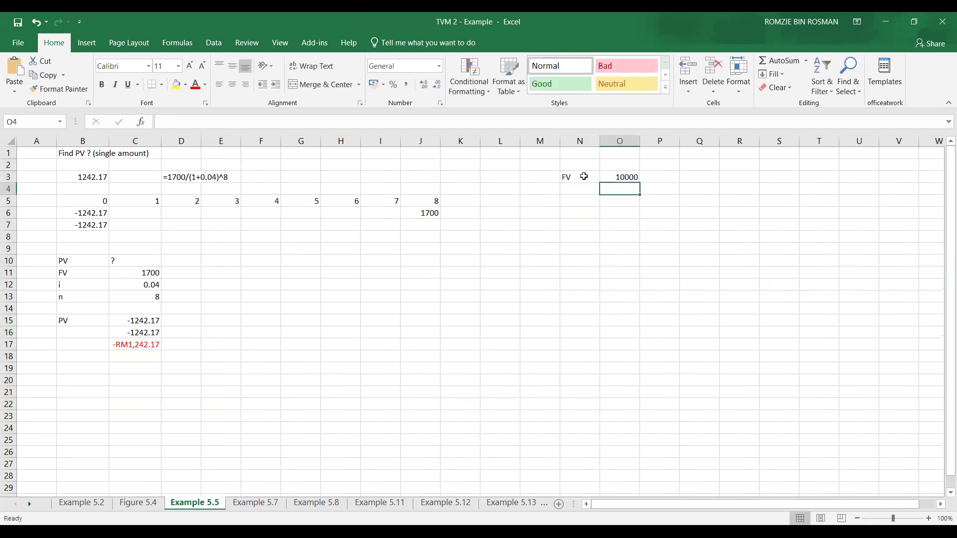
# Enter the interest rate i as 0.02 in N4:O4 and the number of periods n as 5 in N5:O5
pyautogui.press('Left')
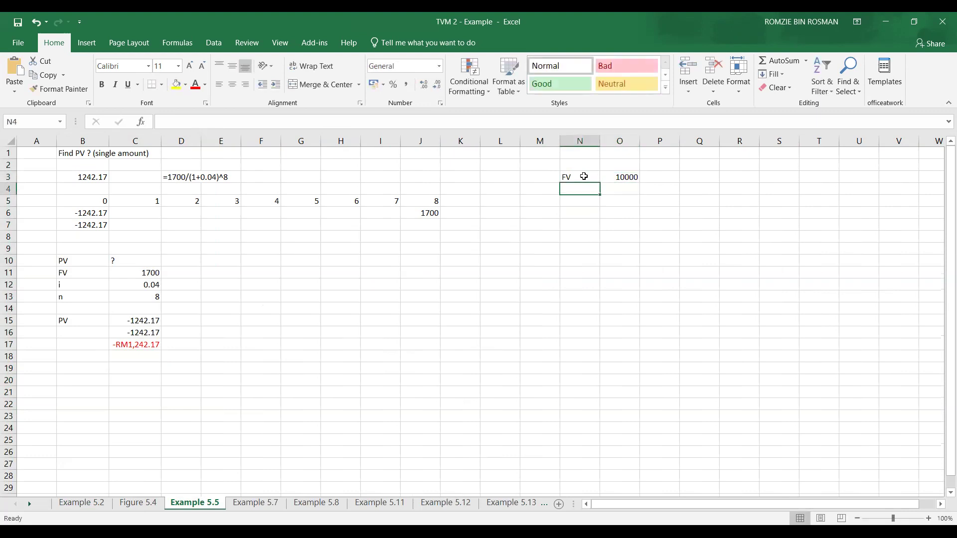
pyautogui.write('i')
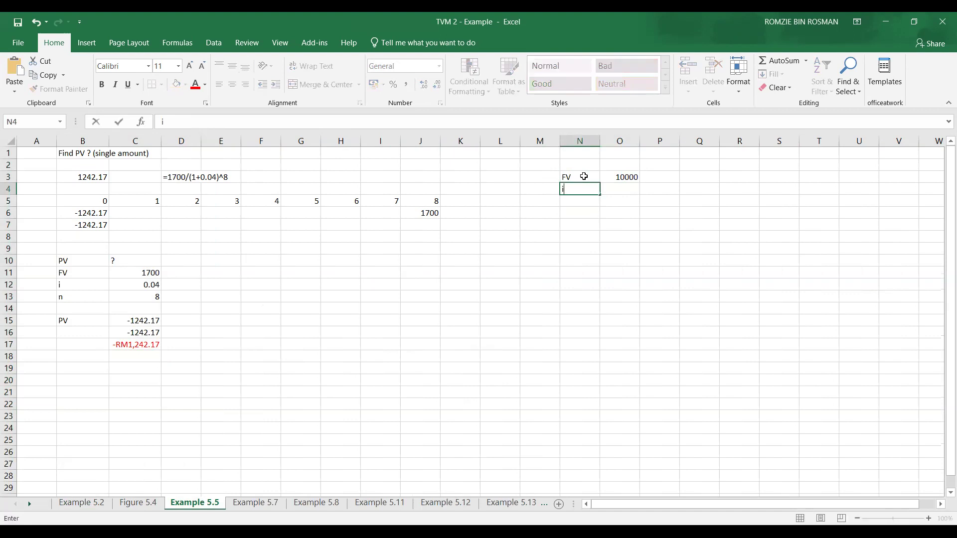
pyautogui.press('Tab')
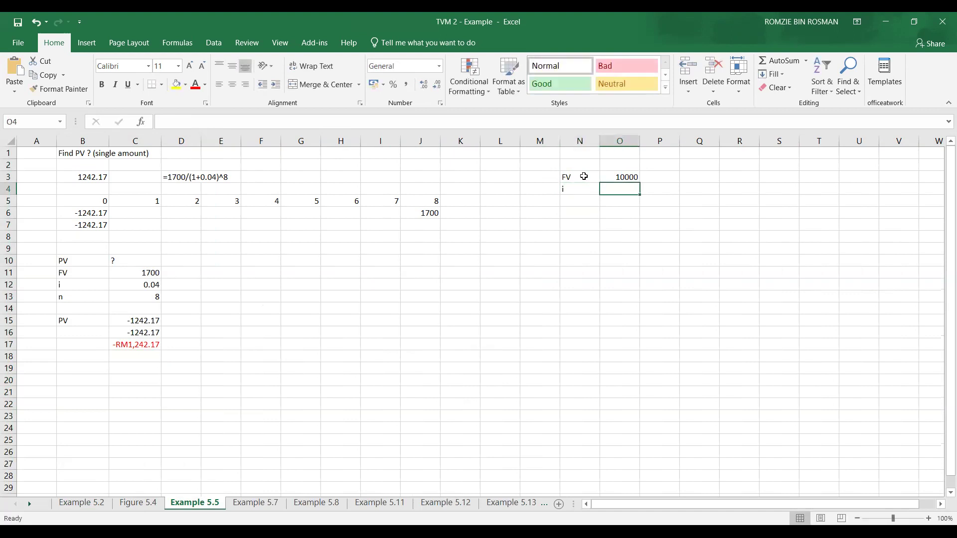
pyautogui.write('0.02')
pyautogui.press('Return')
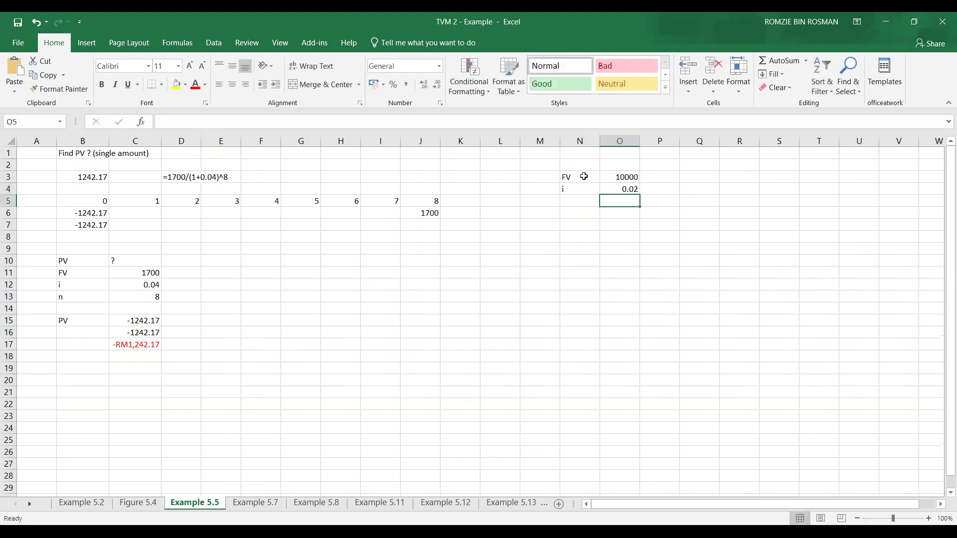
pyautogui.press('Left')
pyautogui.write('n')
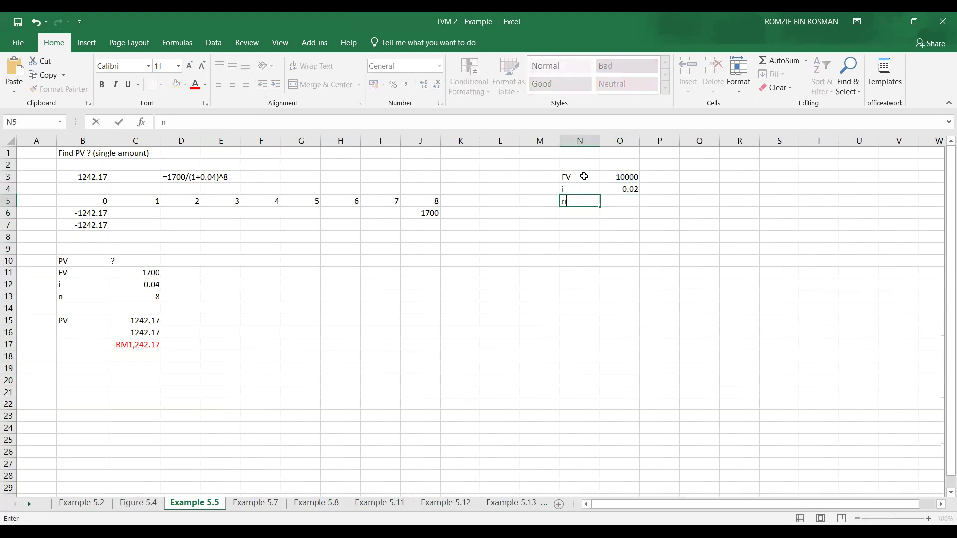
pyautogui.press('Right')
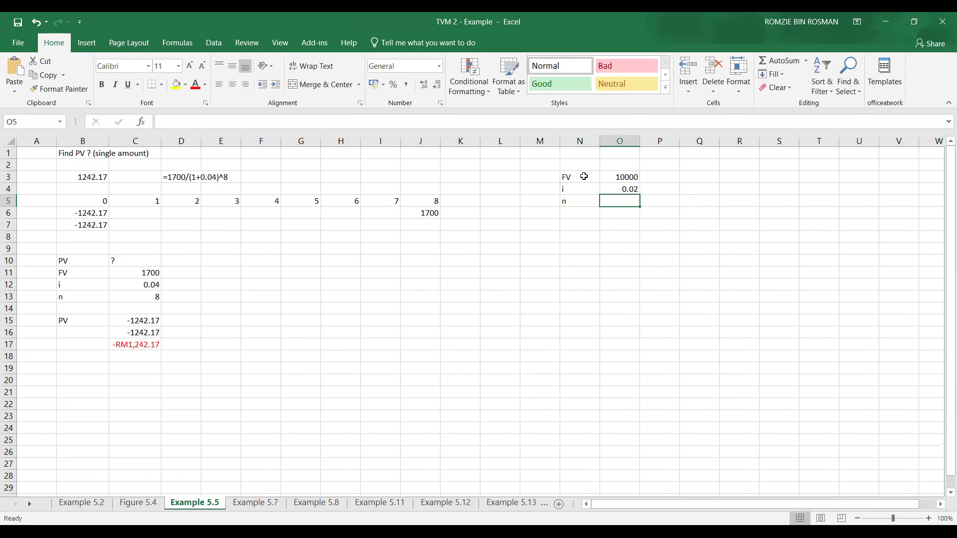
pyautogui.write('5')
pyautogui.press('Return')
# Label N6 as PV with a question mark in O6, and repeat the label PV in N8 for the calculation
pyautogui.press('Left')
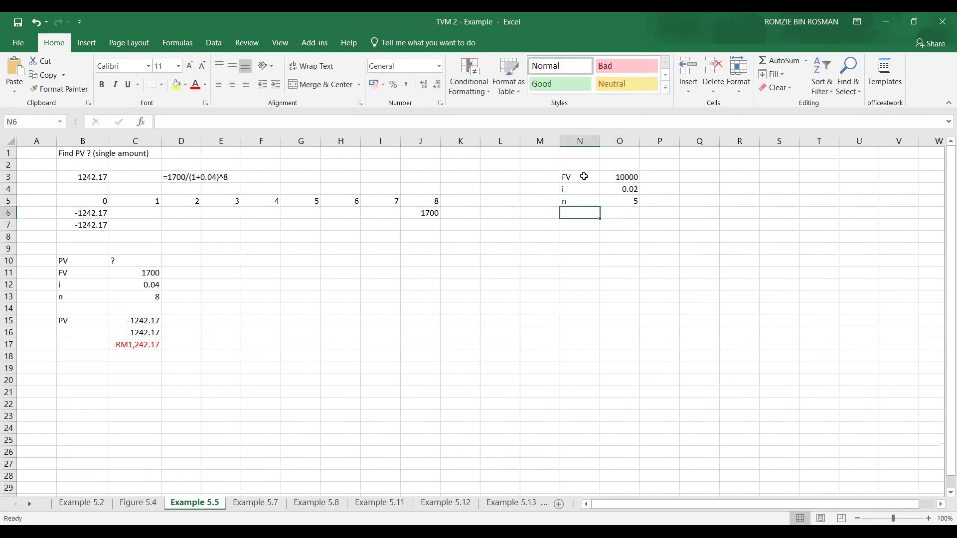
pyautogui.write('PV')
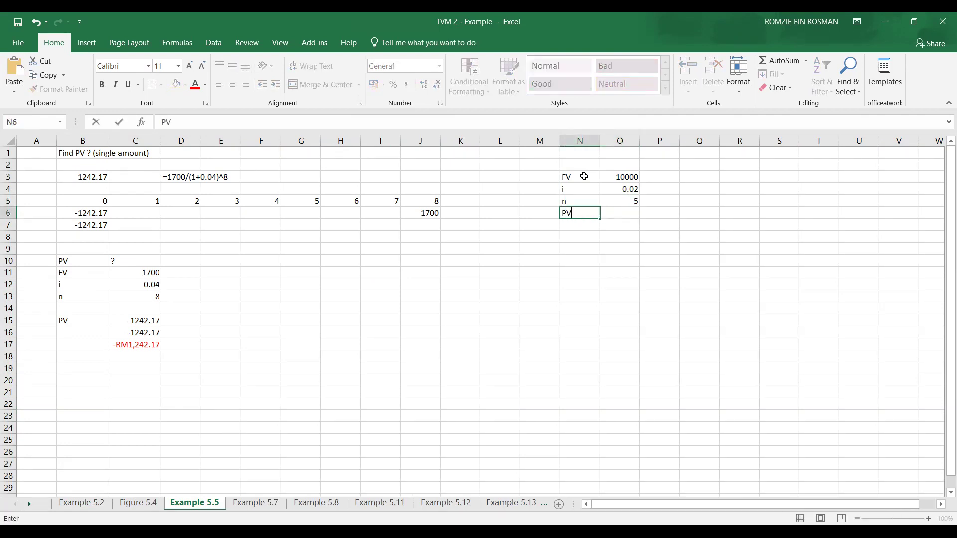
pyautogui.press('Tab')
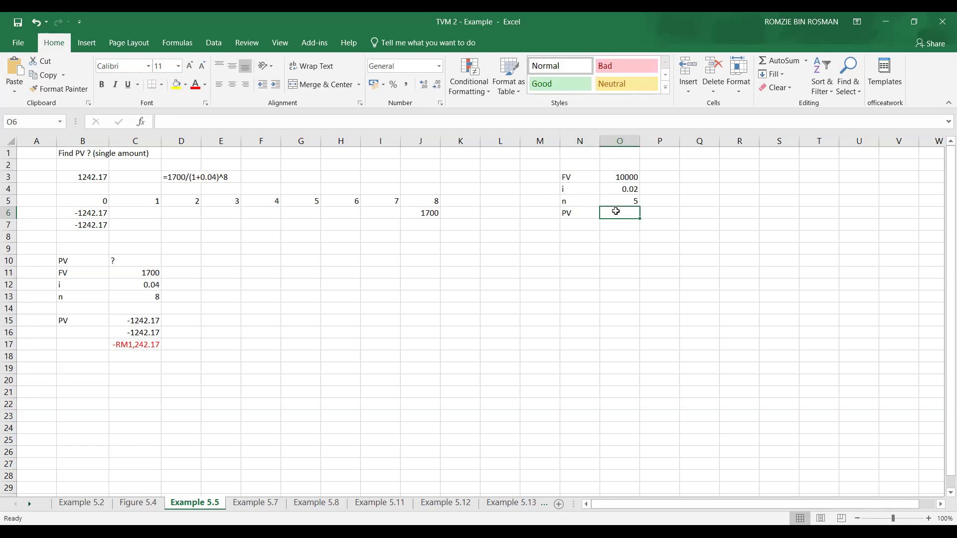
pyautogui.write("'")
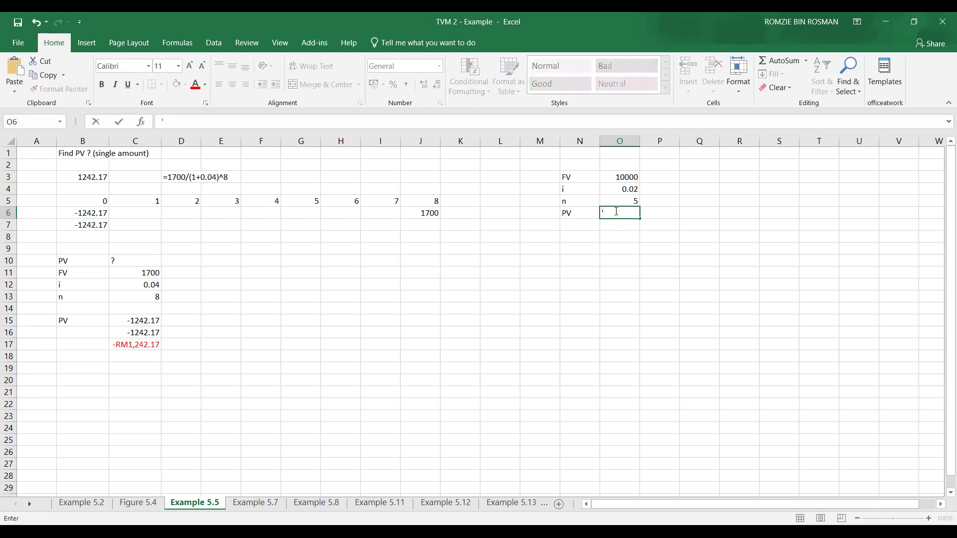
pyautogui.write('?')
pyautogui.press('Return')
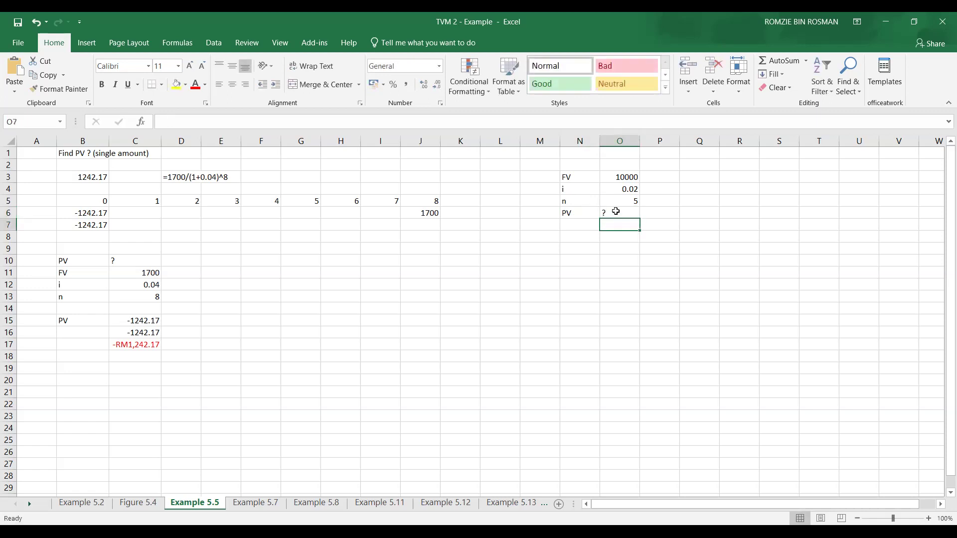
pyautogui.click(590, 241)
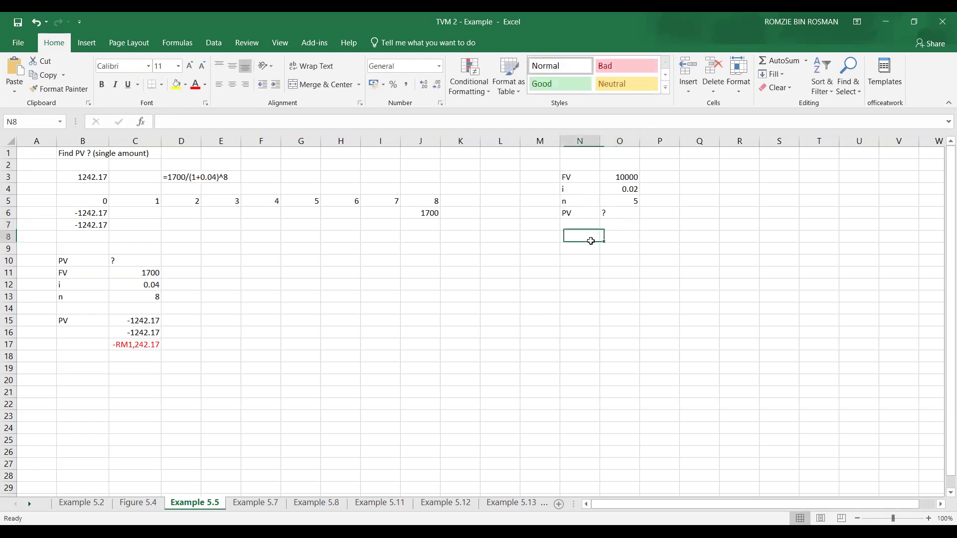
pyautogui.write('PV')
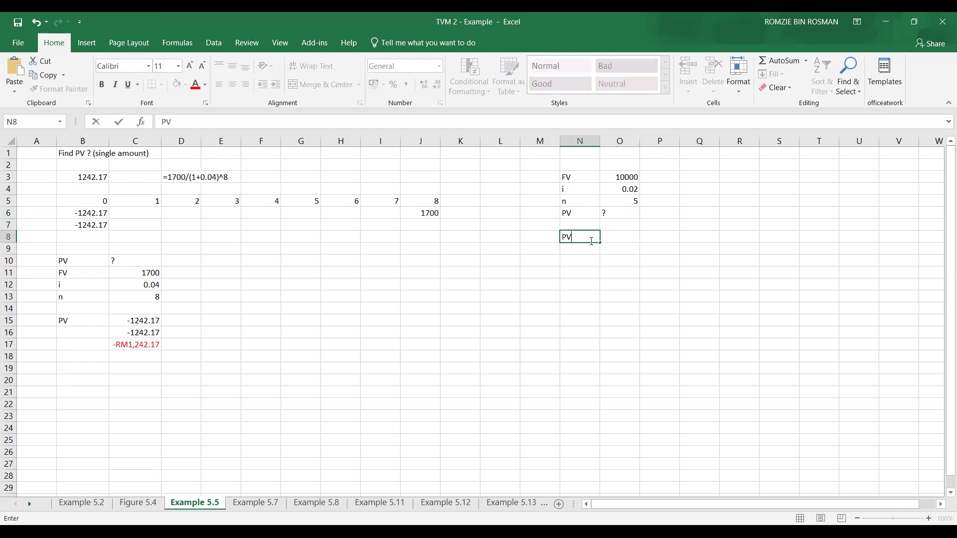
pyautogui.press('Tab')
pyautogui.write('=')
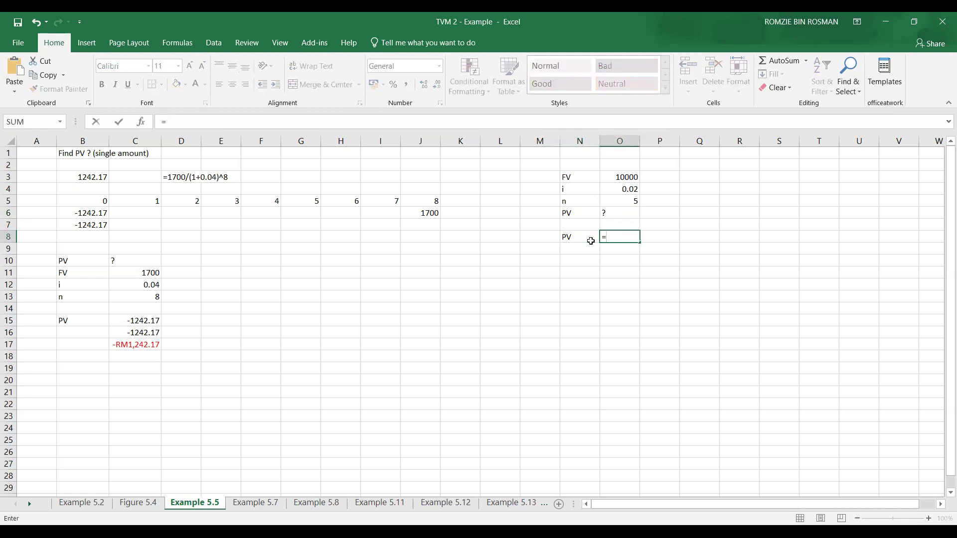
pyautogui.write('P')
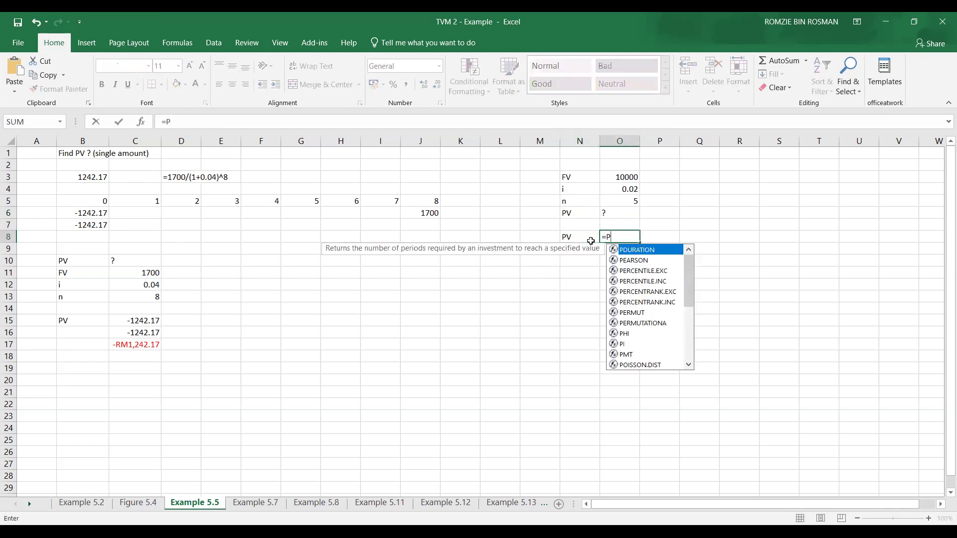
pyautogui.write('V')
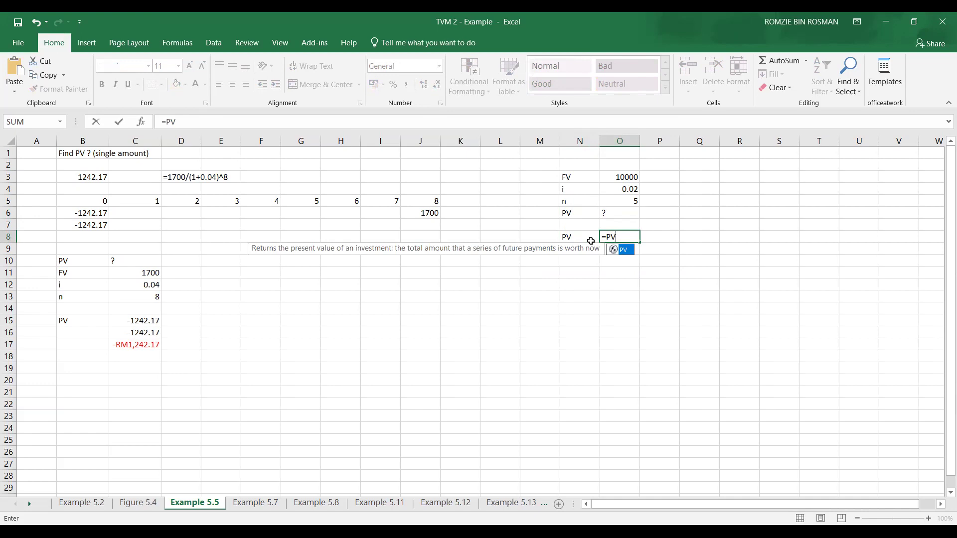
pyautogui.click(786, 352)
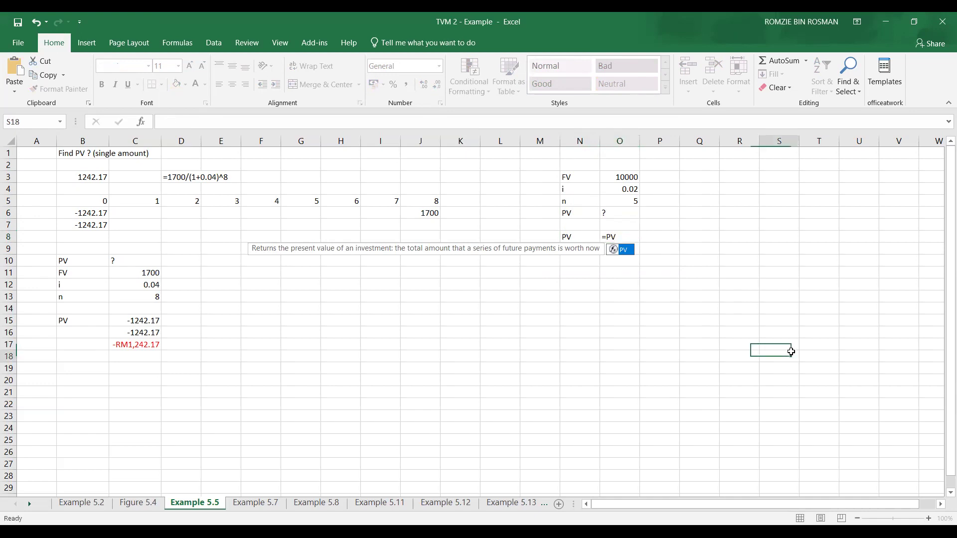
# Start a PV formula in O8, taking the rate from O4 and the number of periods from O5
pyautogui.scroll(3, 785, 352)
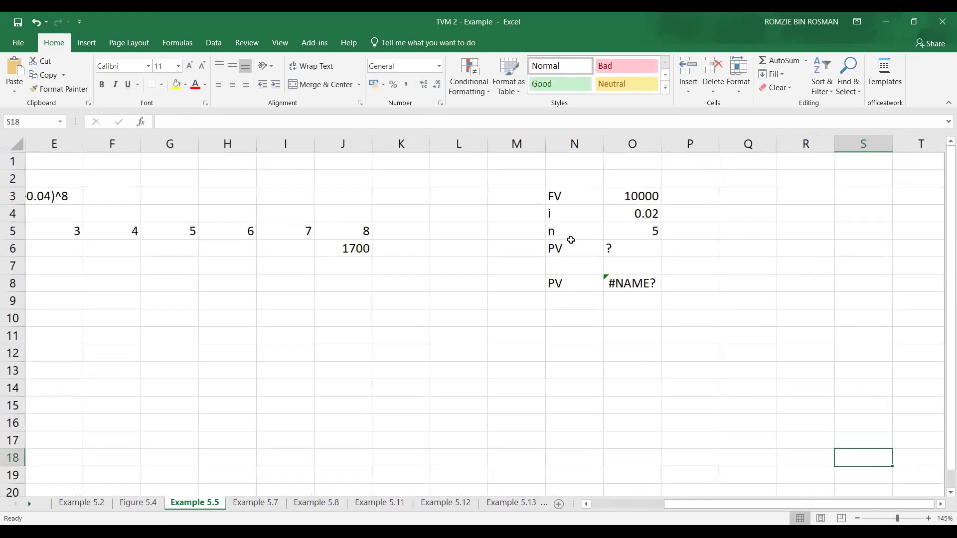
pyautogui.click(623, 282)
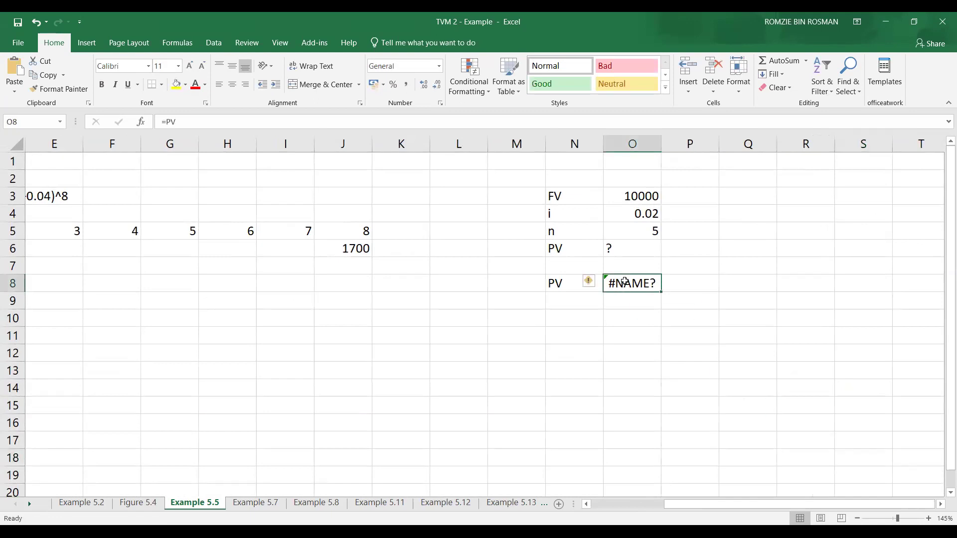
pyautogui.write('=')
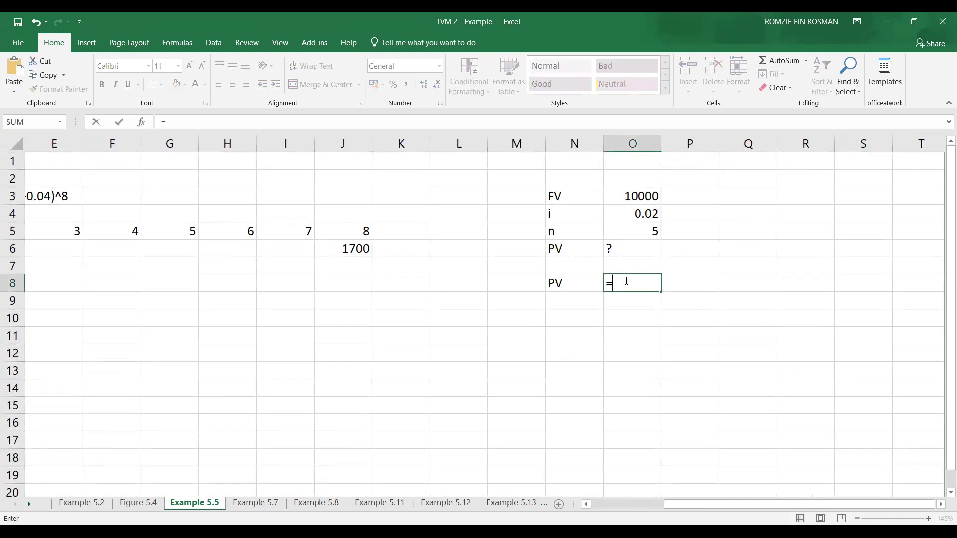
pyautogui.write('PV(')
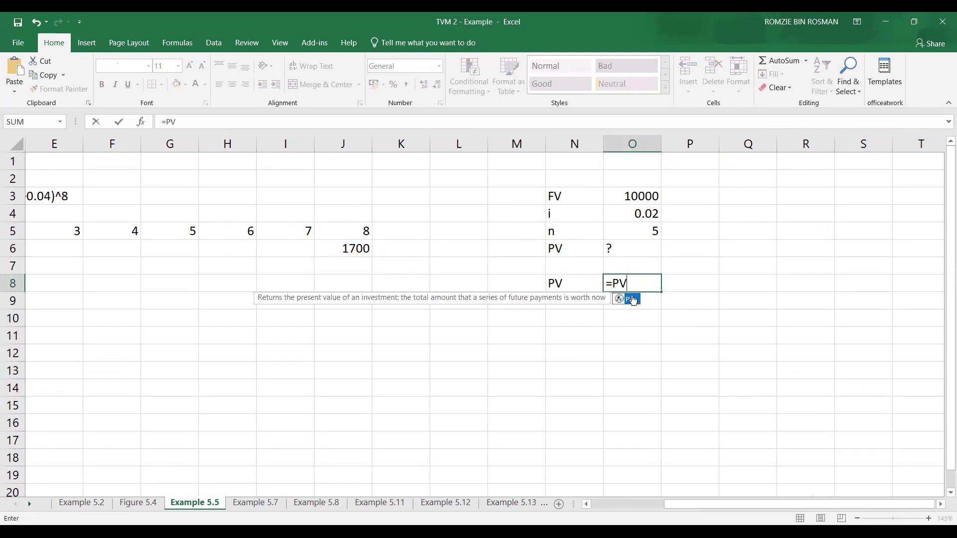
pyautogui.doubleClick(631, 299)
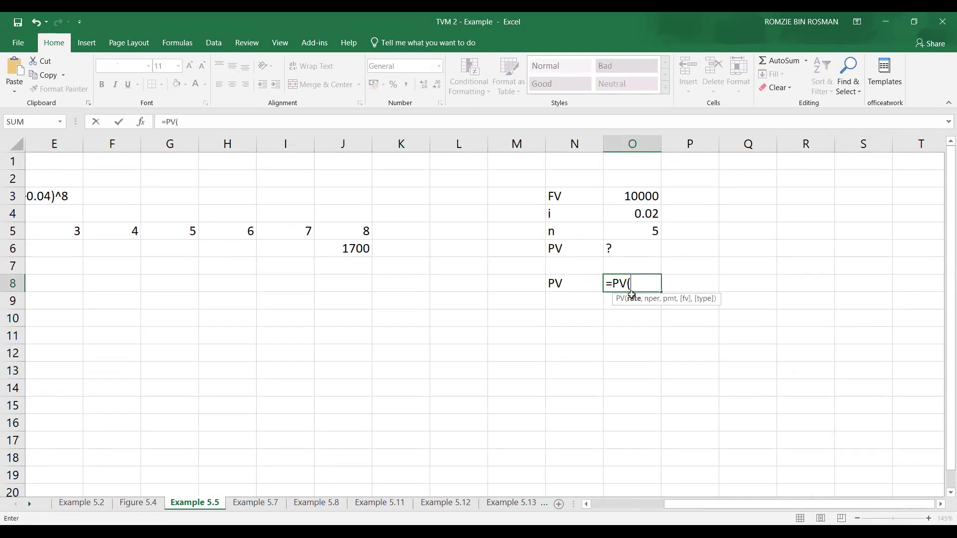
pyautogui.click(627, 212)
pyautogui.write(',')
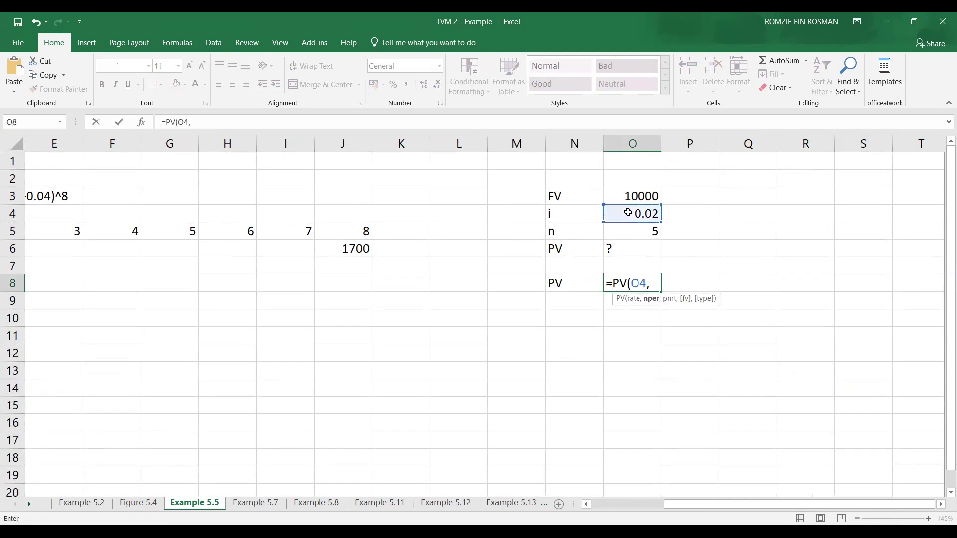
pyautogui.click(630, 232)
pyautogui.write(',')
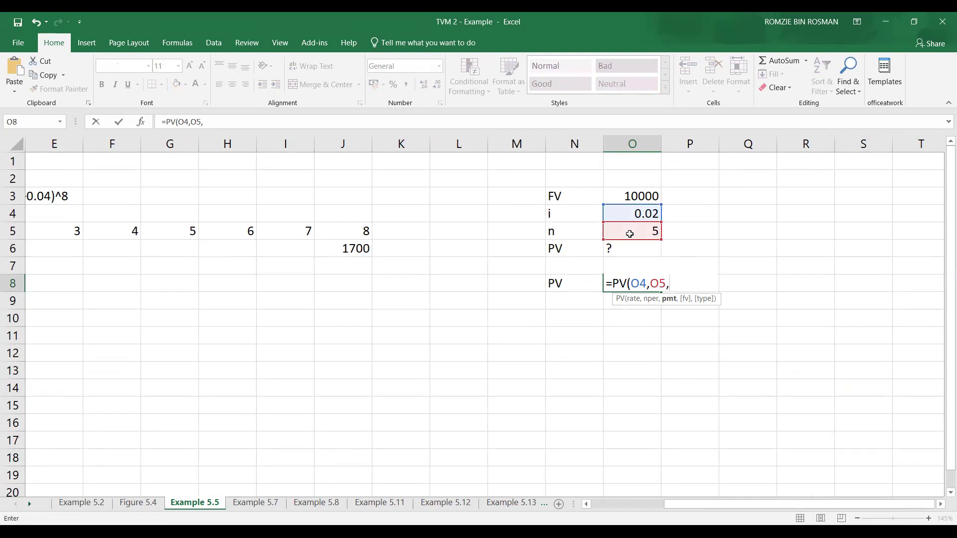
# Complete the PV formula in O8 with a payment of 0 and the future value from O3, and enter it
pyautogui.write('0')
pyautogui.press('BackSpace')
pyautogui.write(',')
pyautogui.press('BackSpace')
pyautogui.write('0')
pyautogui.write(',')
pyautogui.click(641, 196)
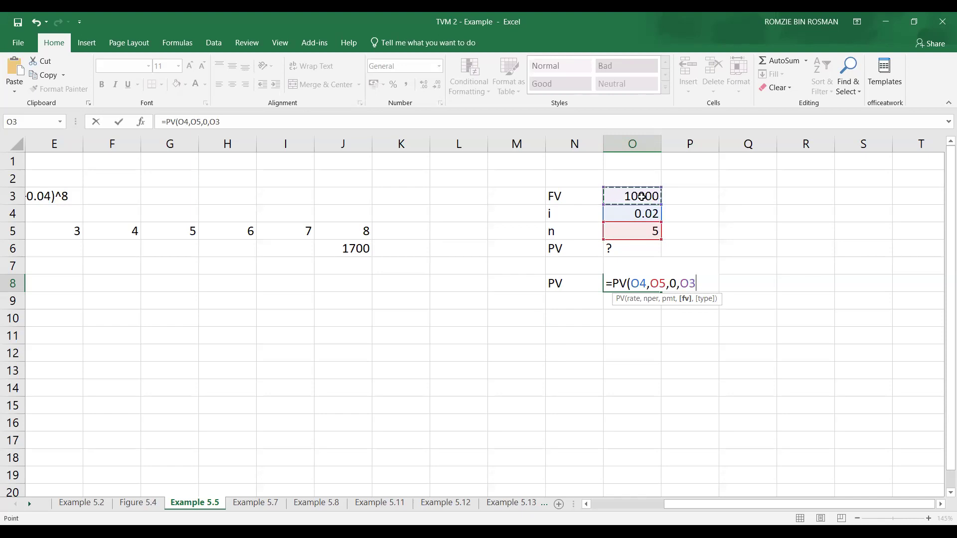
pyautogui.write(')')
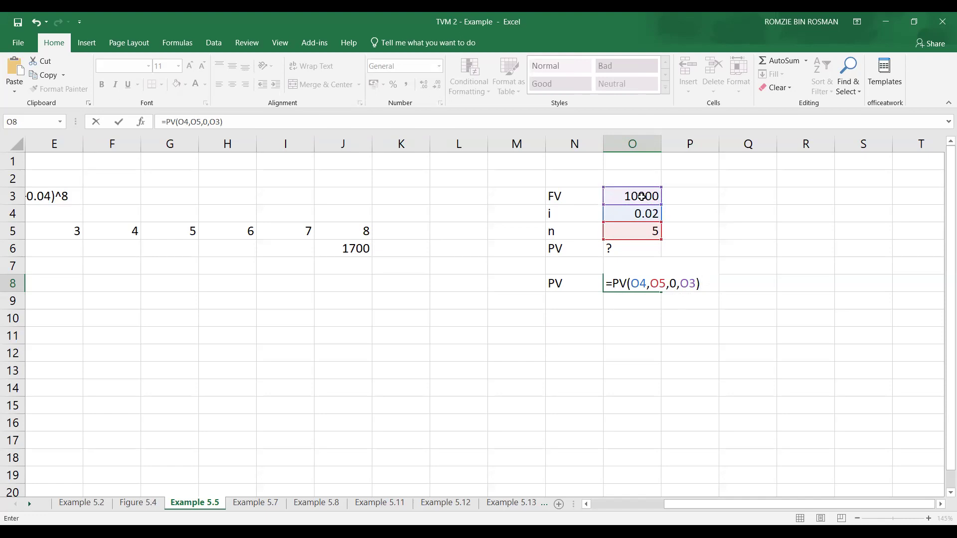
pyautogui.press('Return')
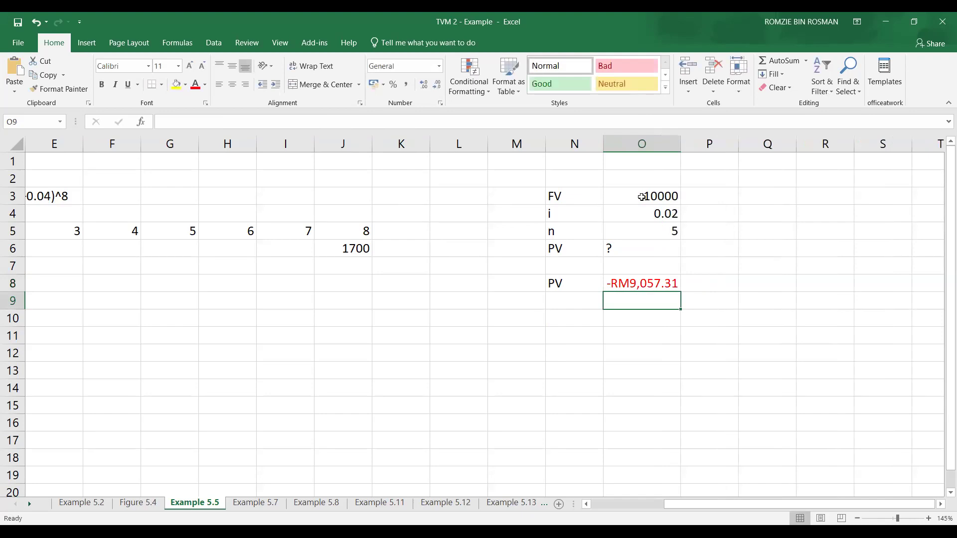
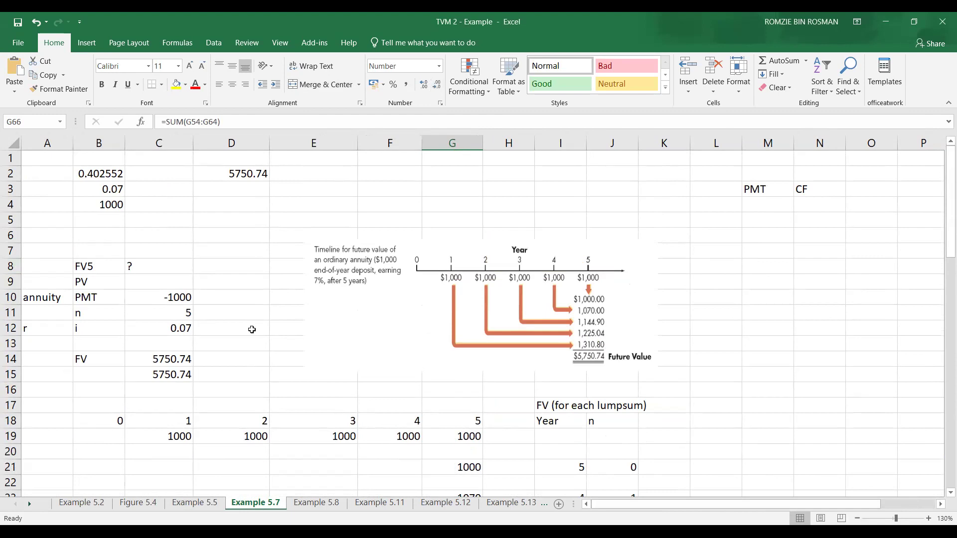
# On the Example 5.7 sheet, clear the formula in C15 and start a new FV function there
pyautogui.scroll(-1, 251, 329)
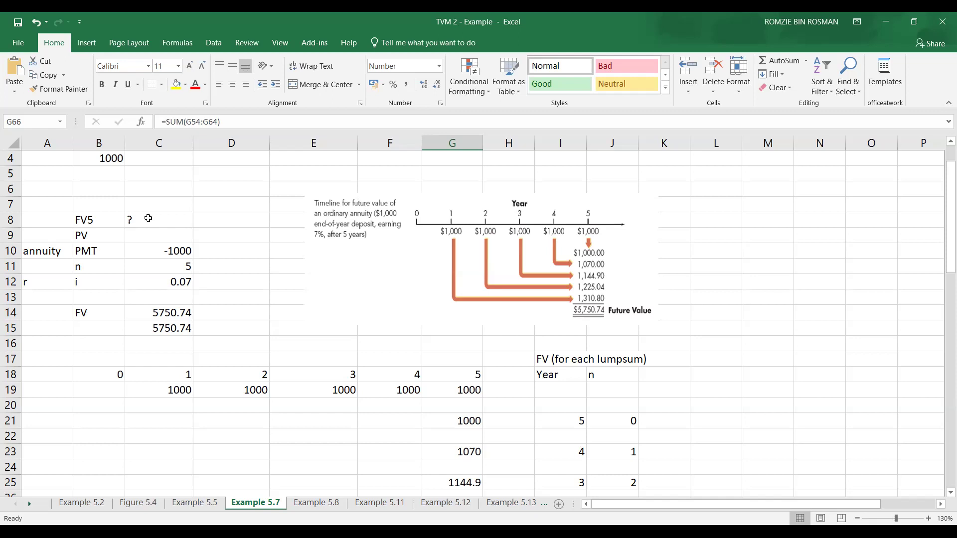
pyautogui.click(172, 329)
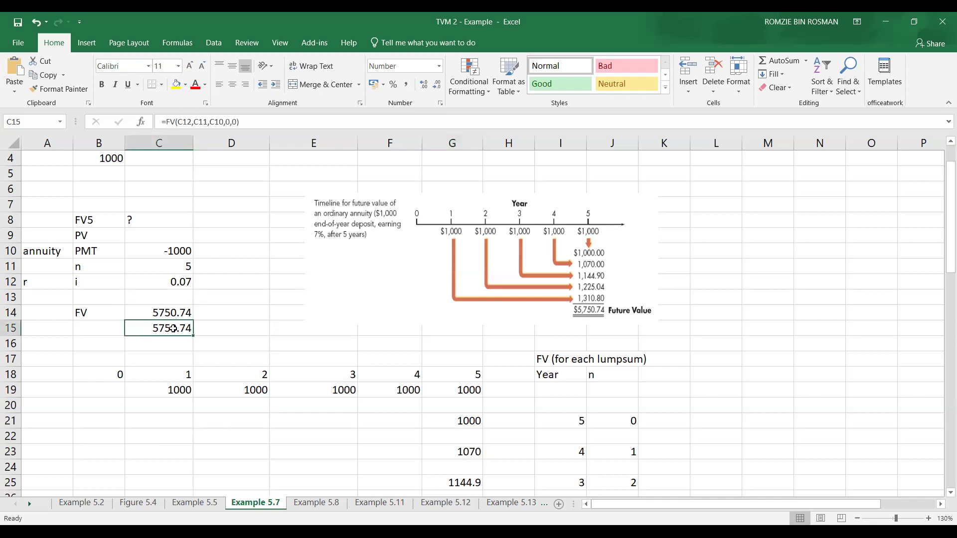
pyautogui.press('BackSpace')
pyautogui.press('Return')
pyautogui.click(174, 329)
pyautogui.write('=')
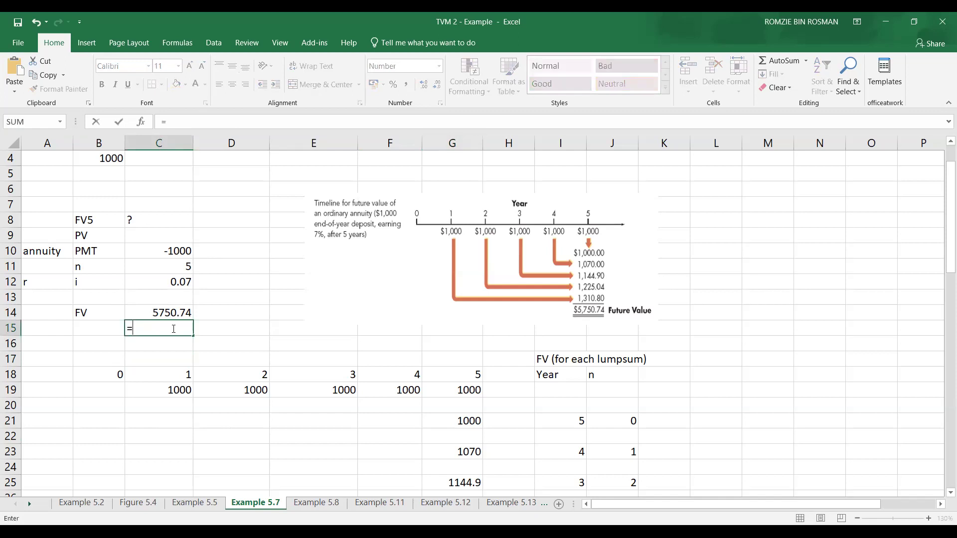
pyautogui.write('FV')
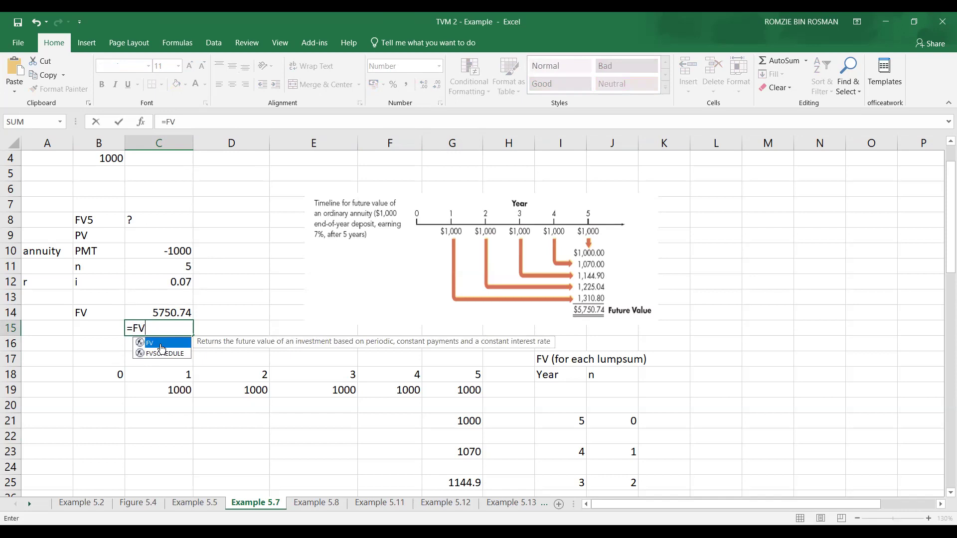
pyautogui.doubleClick(160, 344)
# Fill in the FV function in C15 with rate C12, periods C11, payment C10 and present value 0, and enter it
pyautogui.click(165, 282)
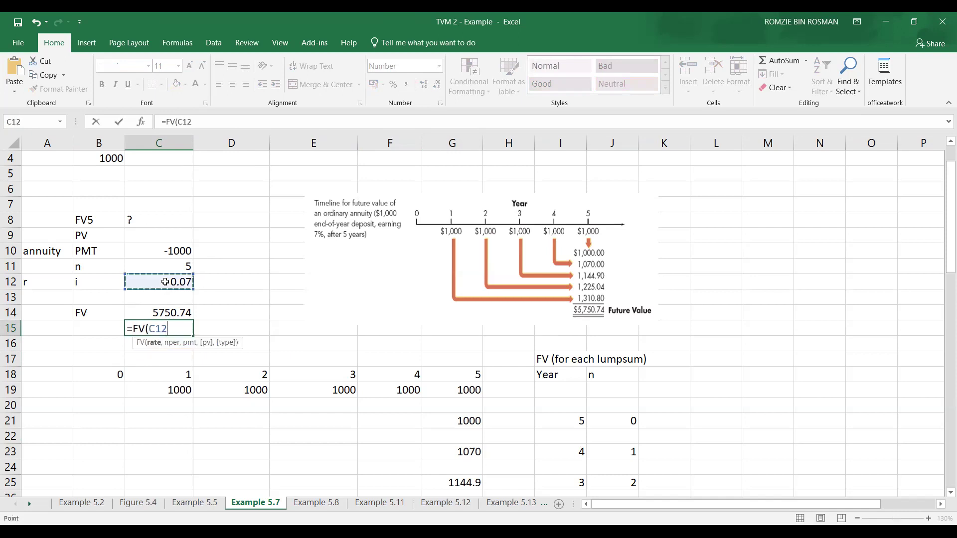
pyautogui.write(',')
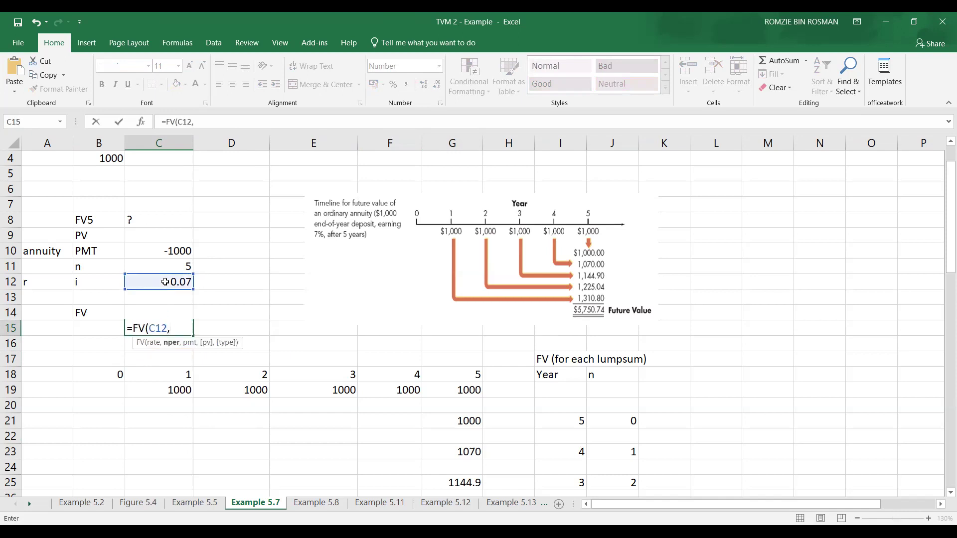
pyautogui.click(165, 269)
pyautogui.write(',')
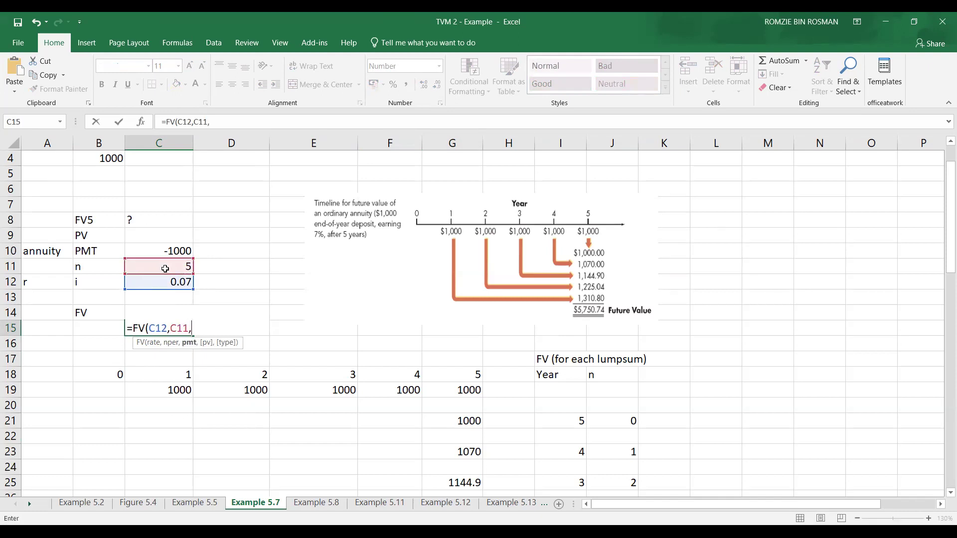
pyautogui.click(143, 247)
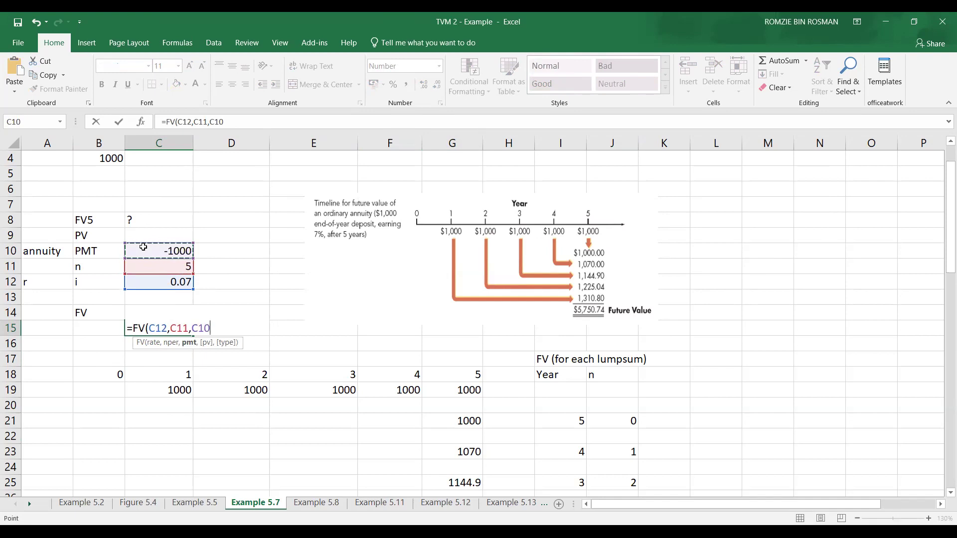
pyautogui.write(',0)')
pyautogui.press('Return')
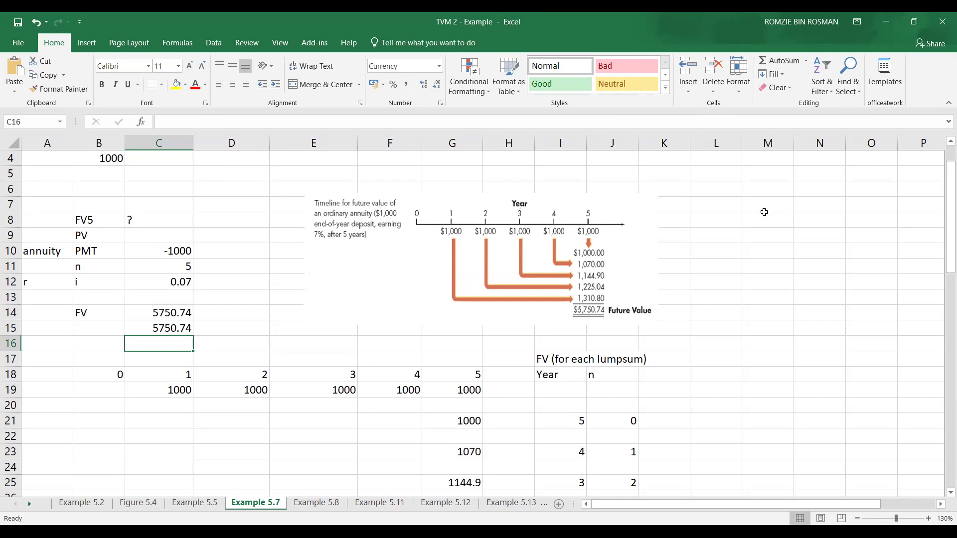
# Examine the ordinary annuity's year-by-year future values and the annuity due section further down the sheet
pyautogui.scroll(-4, 752, 423)
pyautogui.scroll(-1, 753, 418)
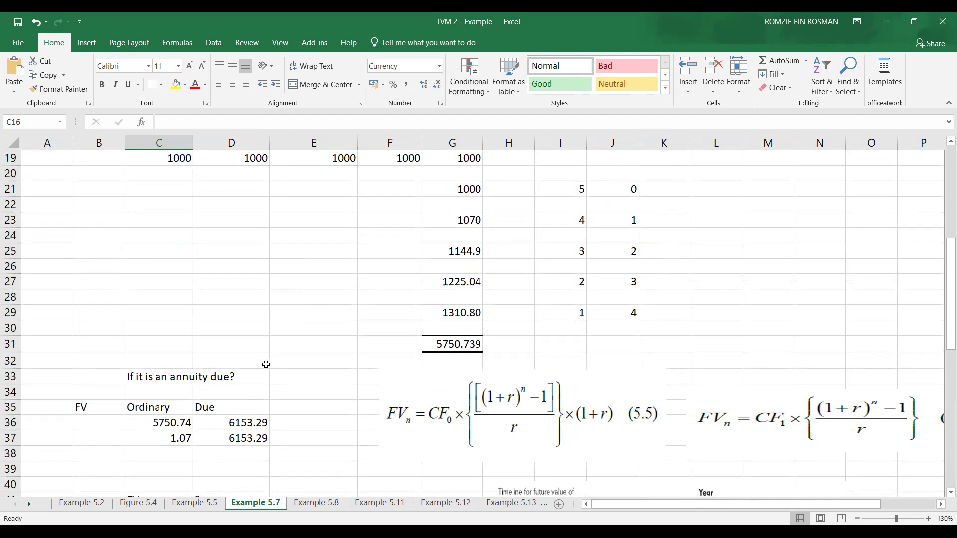
pyautogui.scroll(3, 266, 364)
pyautogui.scroll(-3, 264, 365)
pyautogui.scroll(2, 265, 364)
pyautogui.scroll(-3, 278, 357)
pyautogui.scroll(-3, 277, 349)
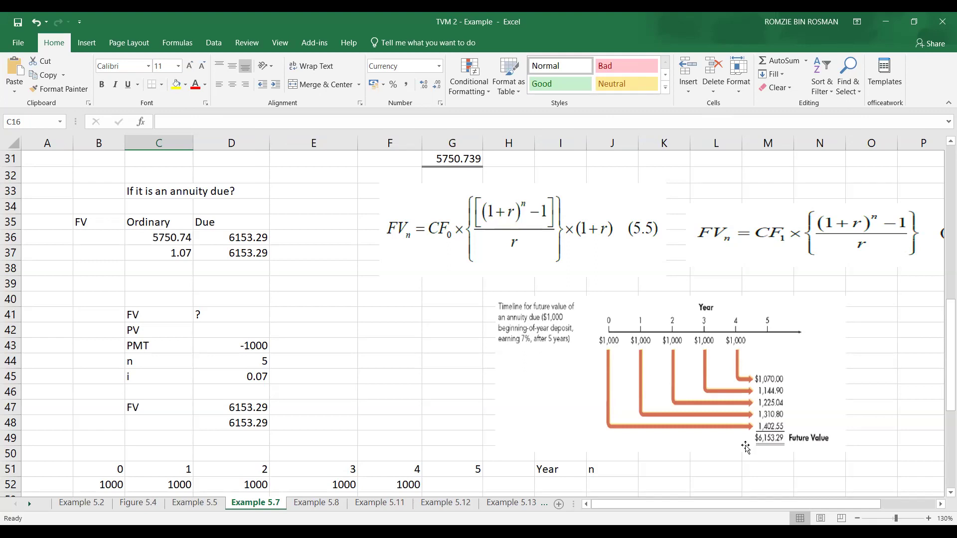
pyautogui.scroll(10, 463, 386)
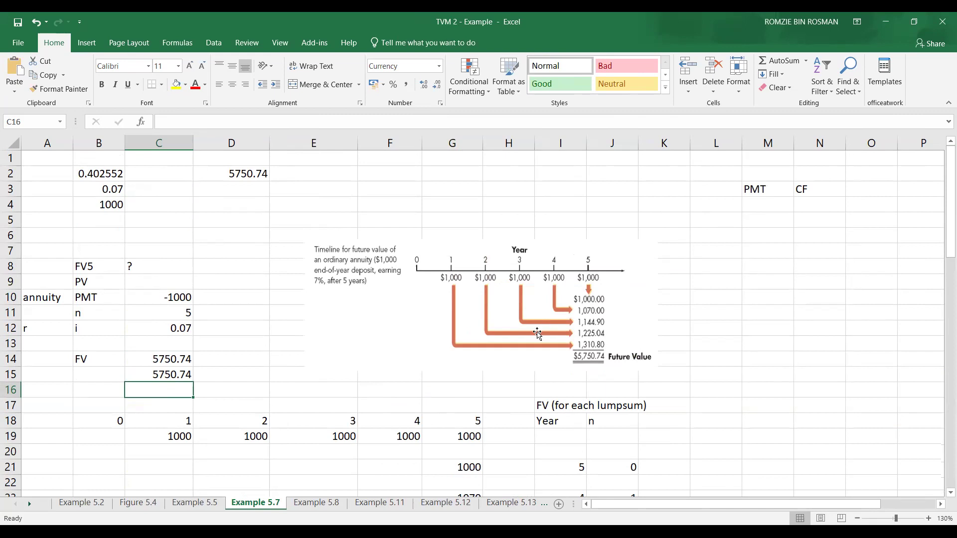
pyautogui.scroll(-13, 537, 334)
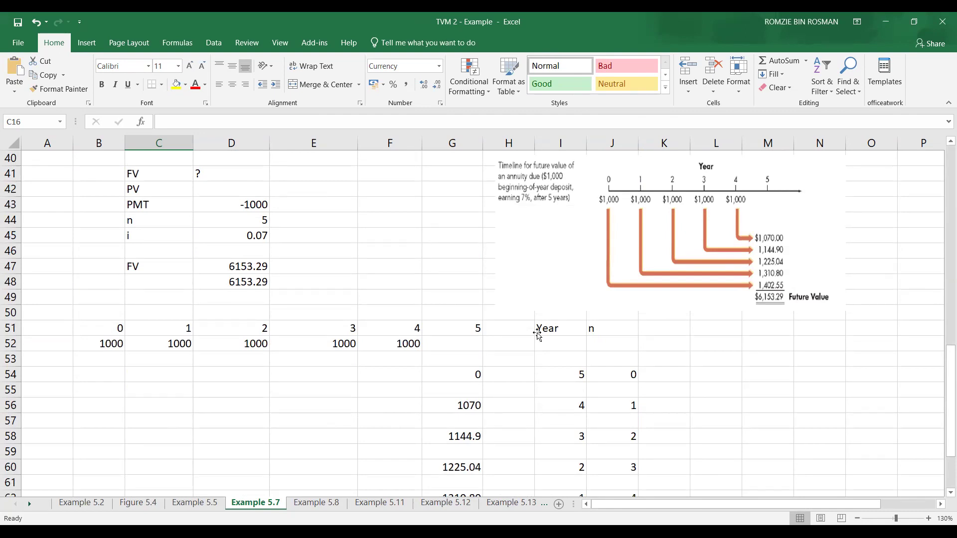
# Compare the annuity due and ordinary annuity timelines, along with future value formulas 5.5 and 5.3
pyautogui.scroll(2, 538, 335)
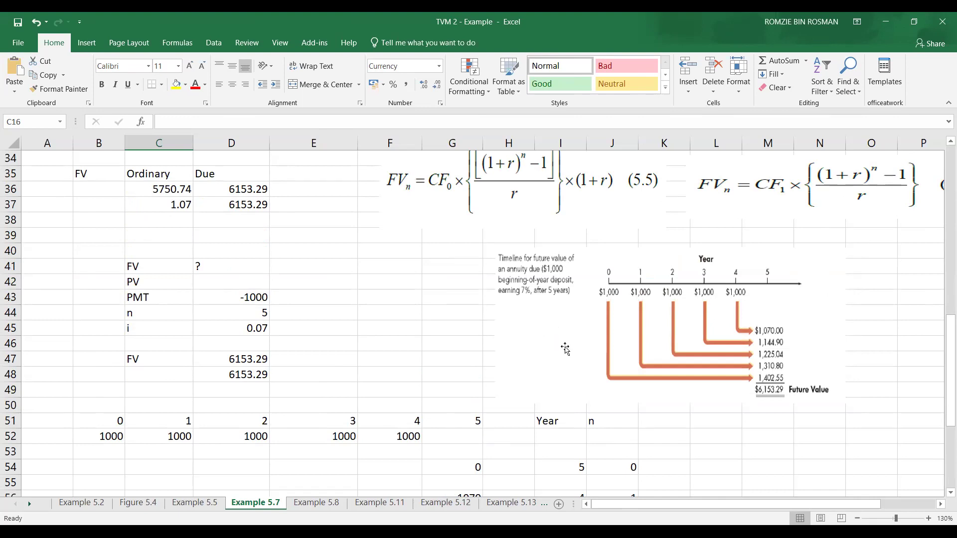
pyautogui.scroll(1, 565, 348)
pyautogui.scroll(1, 565, 348)
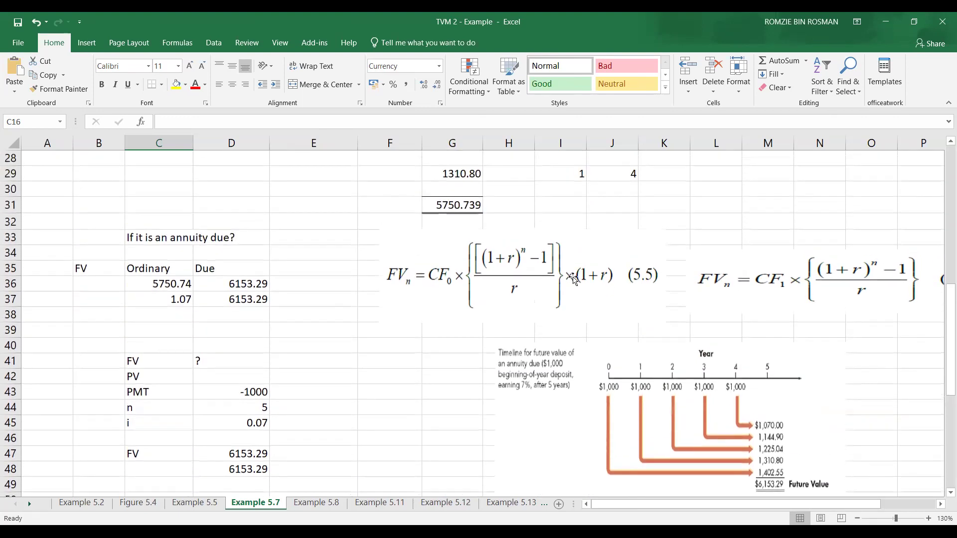
pyautogui.scroll(9, 580, 309)
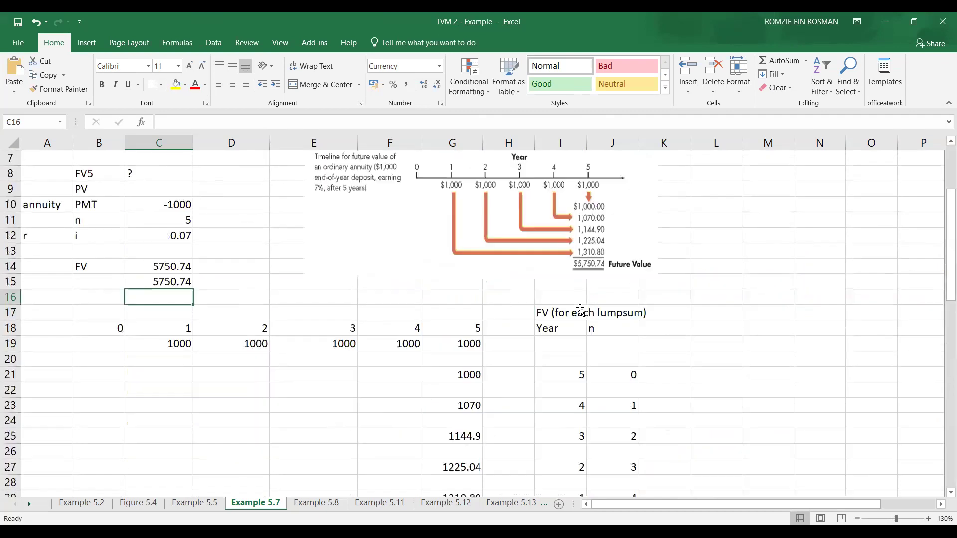
pyautogui.scroll(-3, 580, 310)
pyautogui.scroll(3, 580, 311)
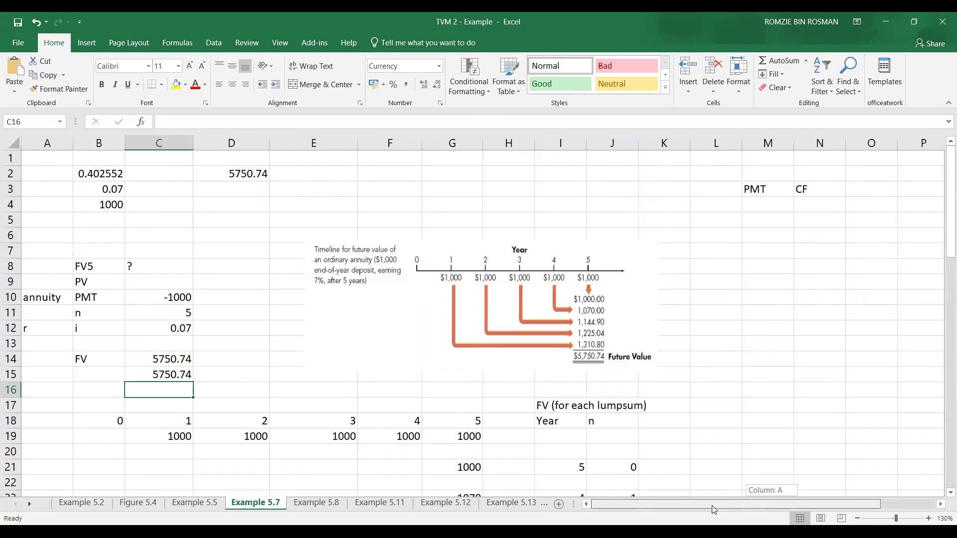
pyautogui.scroll(-7, 168, 319)
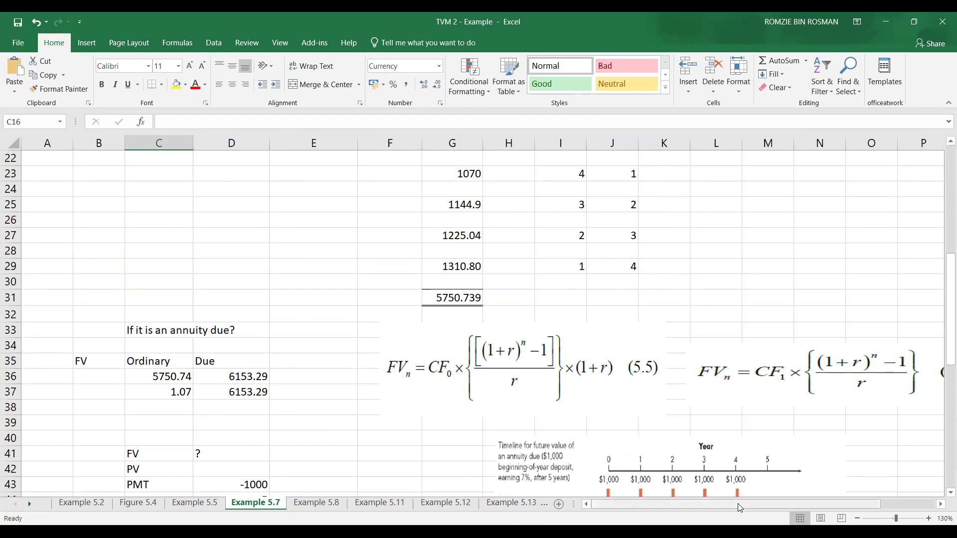
pyautogui.hscroll(2, 775, 503)
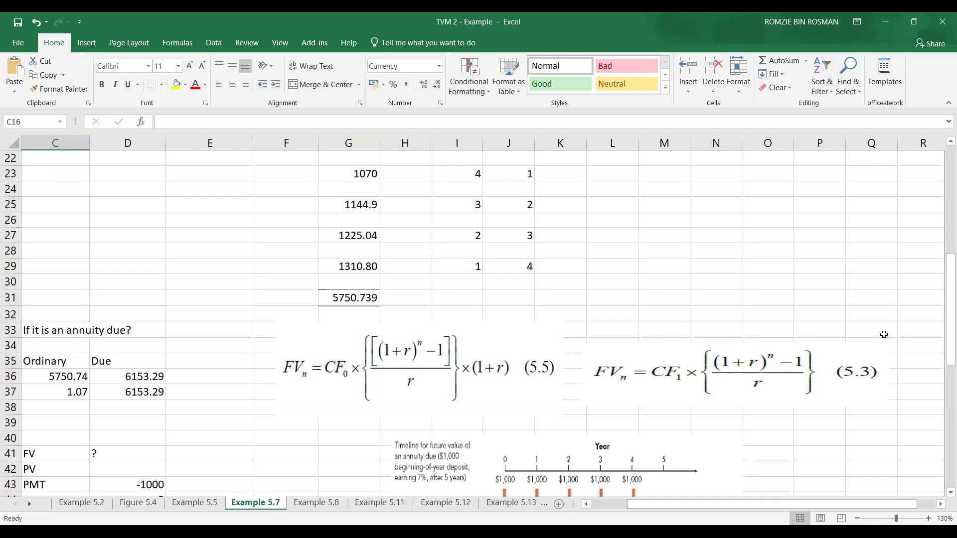
pyautogui.scroll(-1, 577, 309)
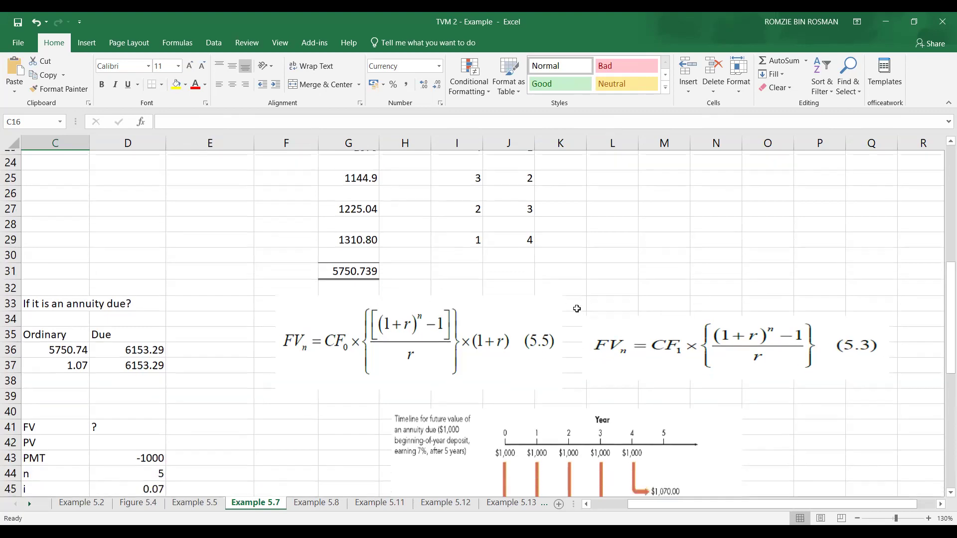
pyautogui.scroll(4, 576, 309)
pyautogui.scroll(-6, 576, 309)
pyautogui.scroll(-1, 577, 310)
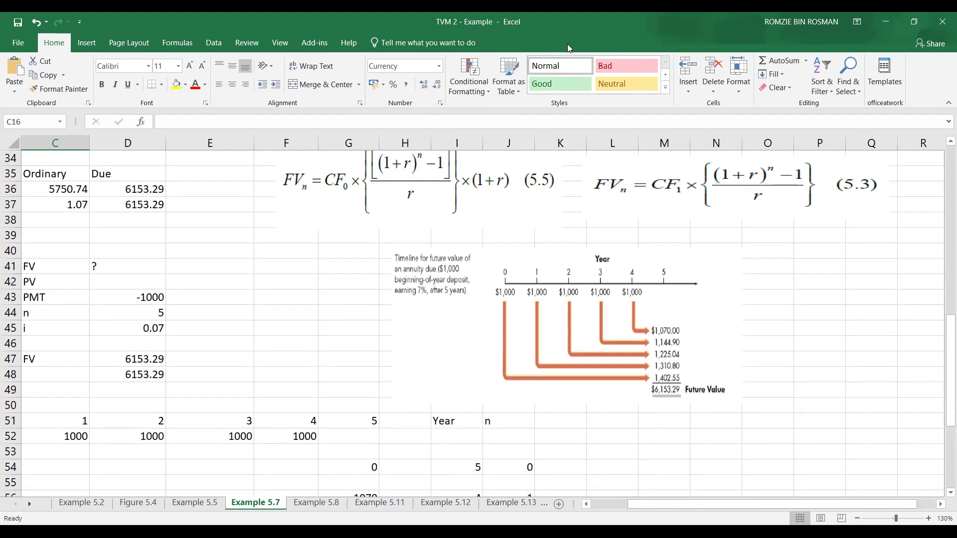
pyautogui.click(272, 439)
pyautogui.click(148, 378)
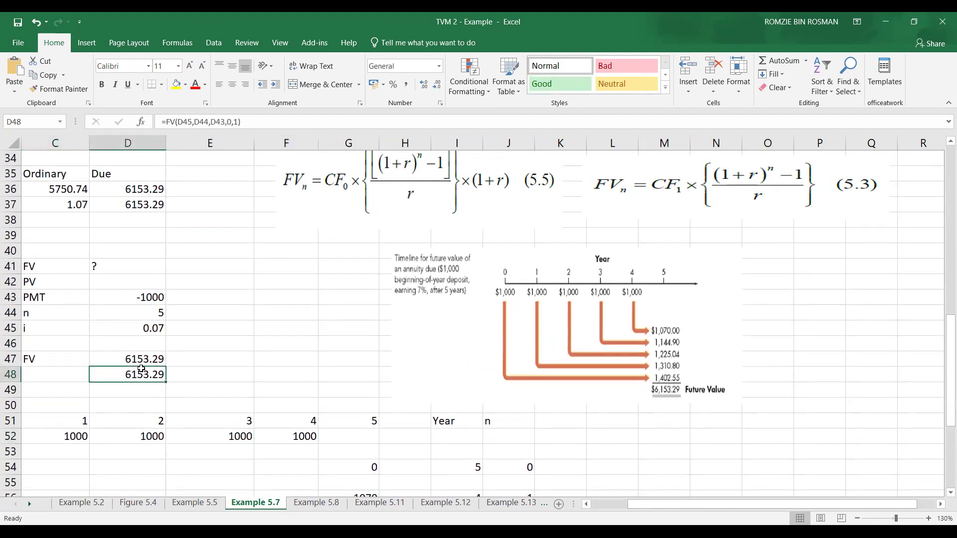
pyautogui.press('BackSpace')
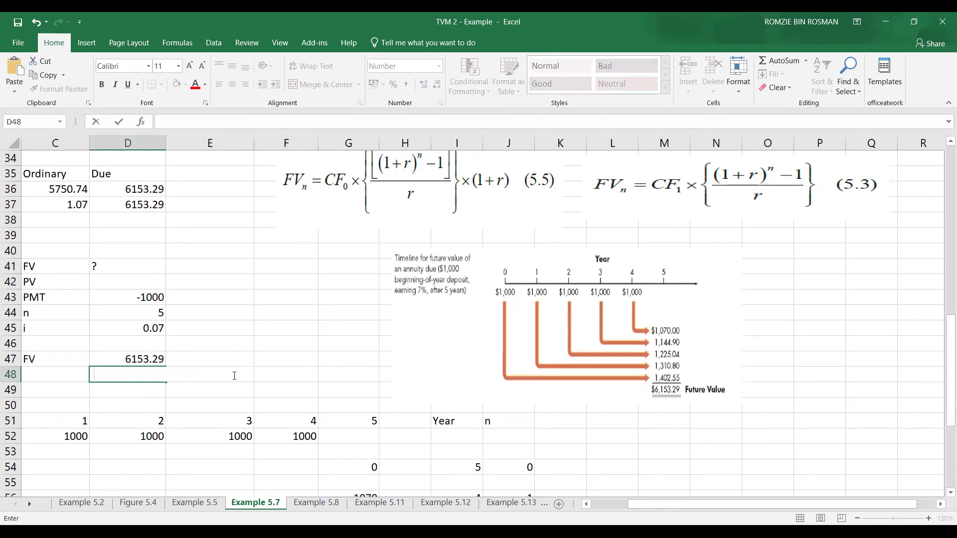
pyautogui.press('Escape')
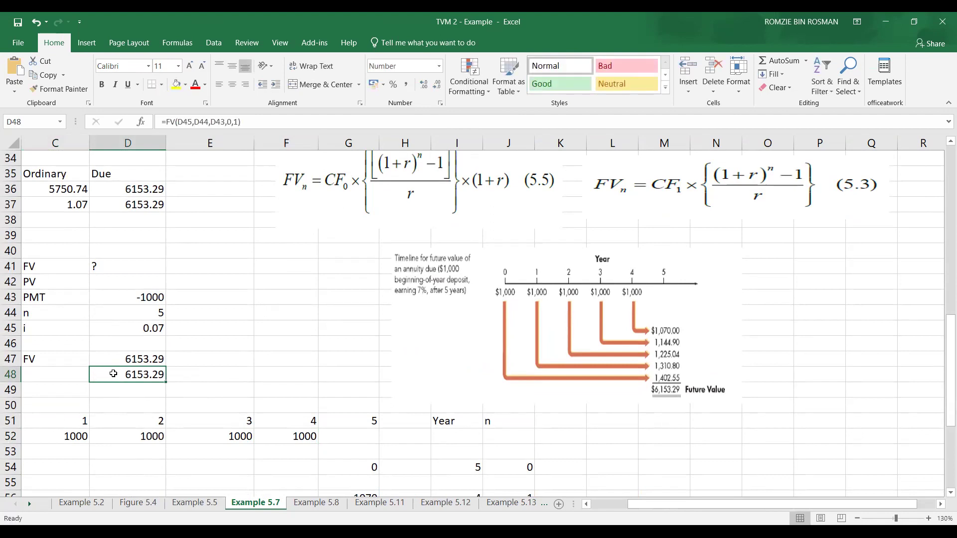
# Clear the annuity due FV formula from cell D48
pyautogui.press('BackSpace')
pyautogui.click(267, 314)
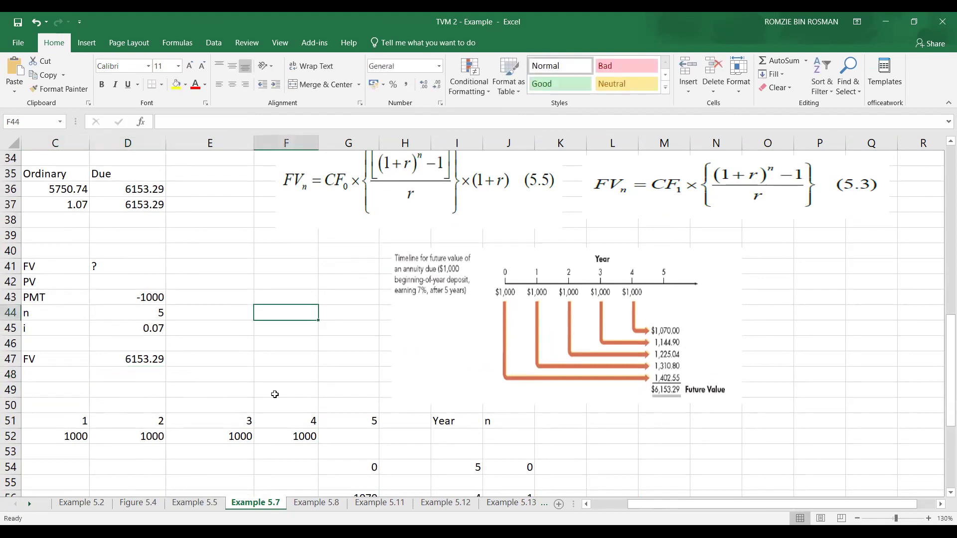
pyautogui.scroll(1, 261, 359)
pyautogui.scroll(-1, 260, 361)
# In D15, multiply the ordinary annuity's future value in C15 by 1.07 to convert it to an annuity due
pyautogui.scroll(11, 578, 411)
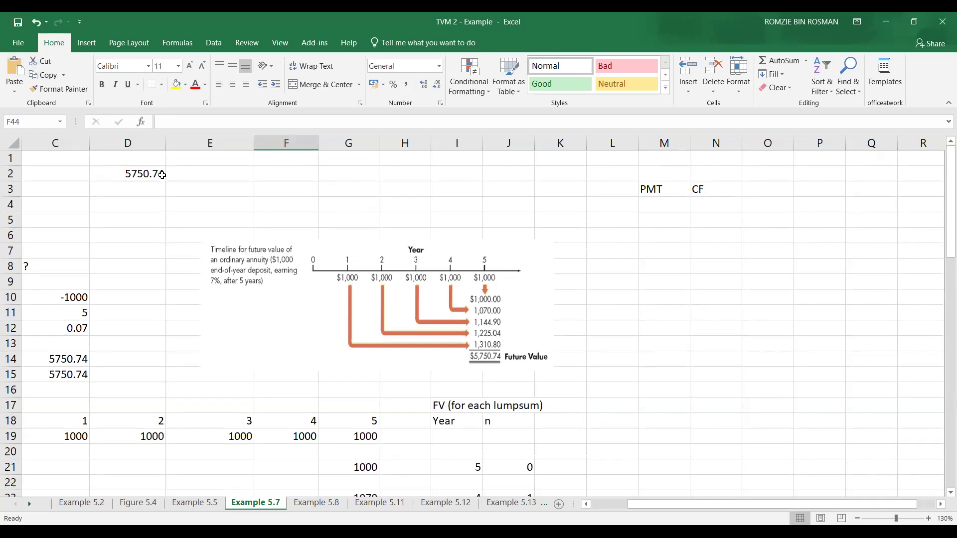
pyautogui.click(139, 372)
pyautogui.write('=')
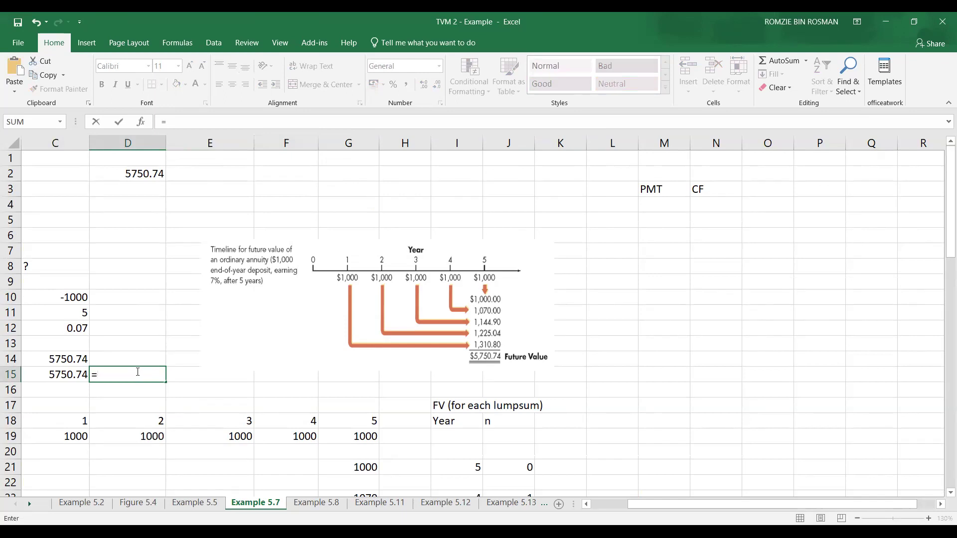
pyautogui.click(45, 375)
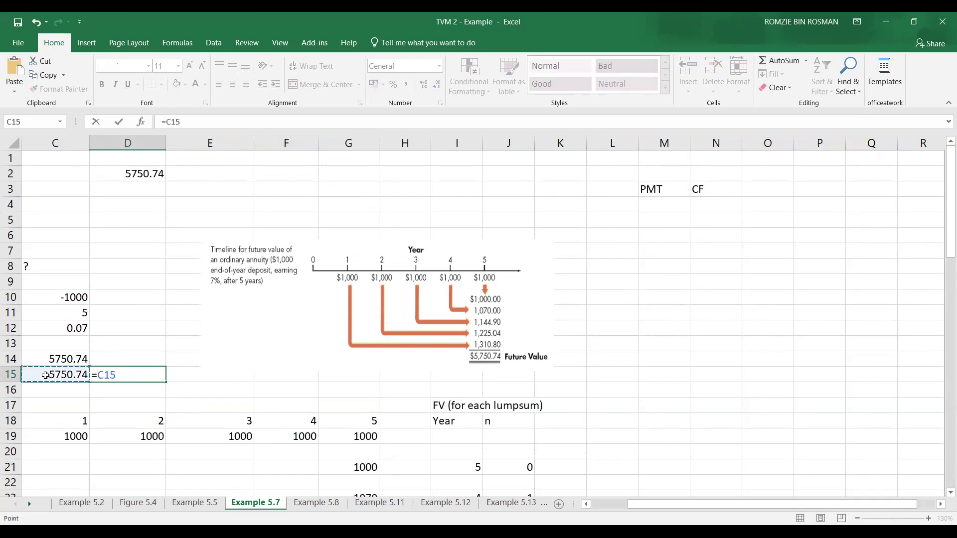
pyautogui.write('*(1.0')
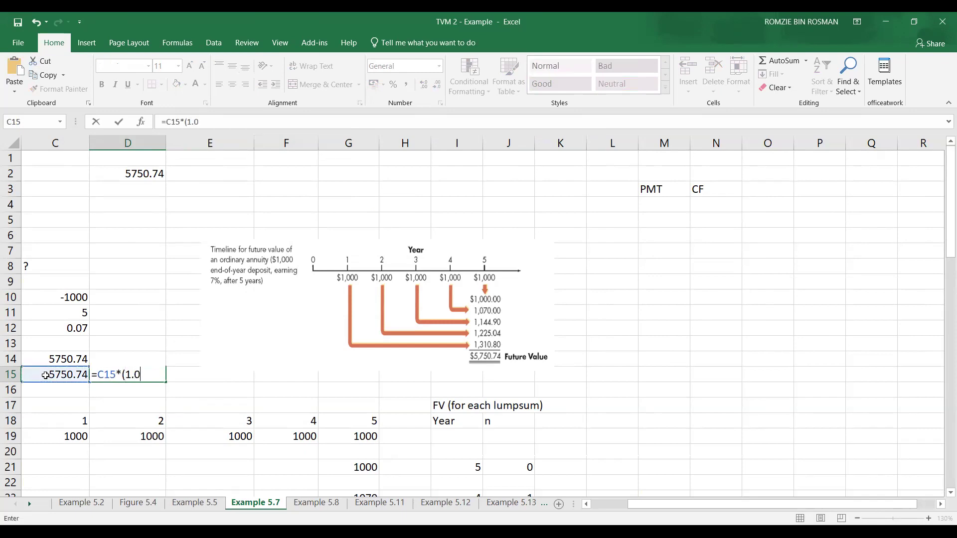
pyautogui.write('7)')
pyautogui.press('Return')
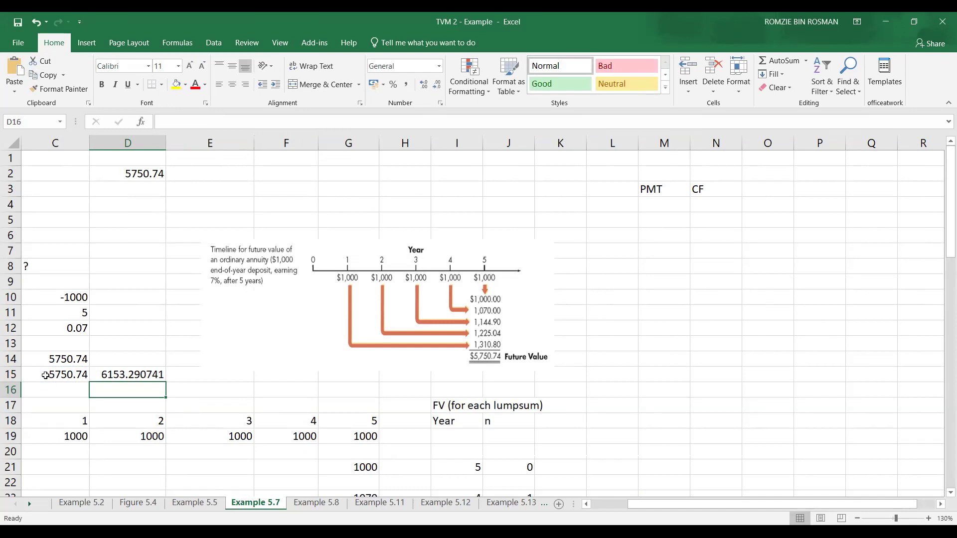
# In the annuity due section further down the sheet, start a new FV function in D48
pyautogui.scroll(-5, 312, 326)
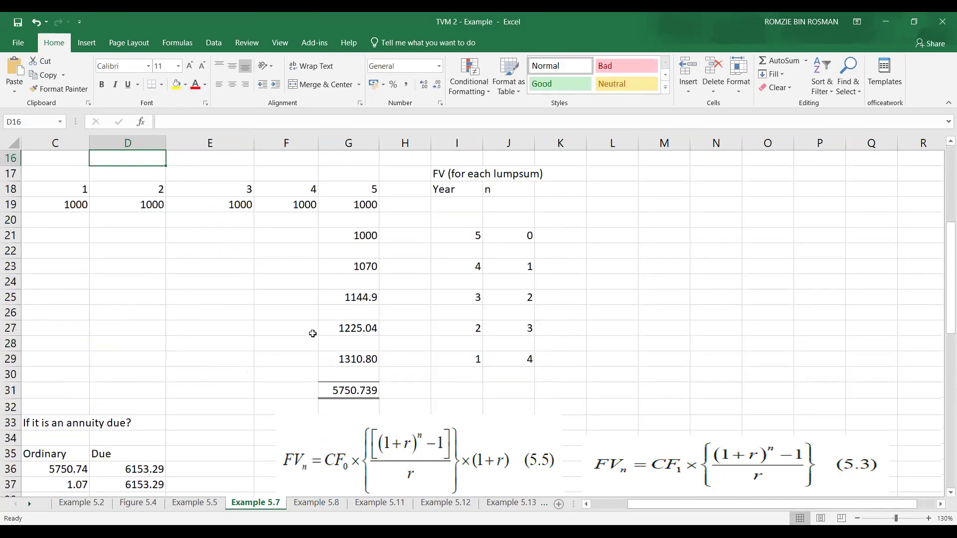
pyautogui.scroll(-5, 313, 335)
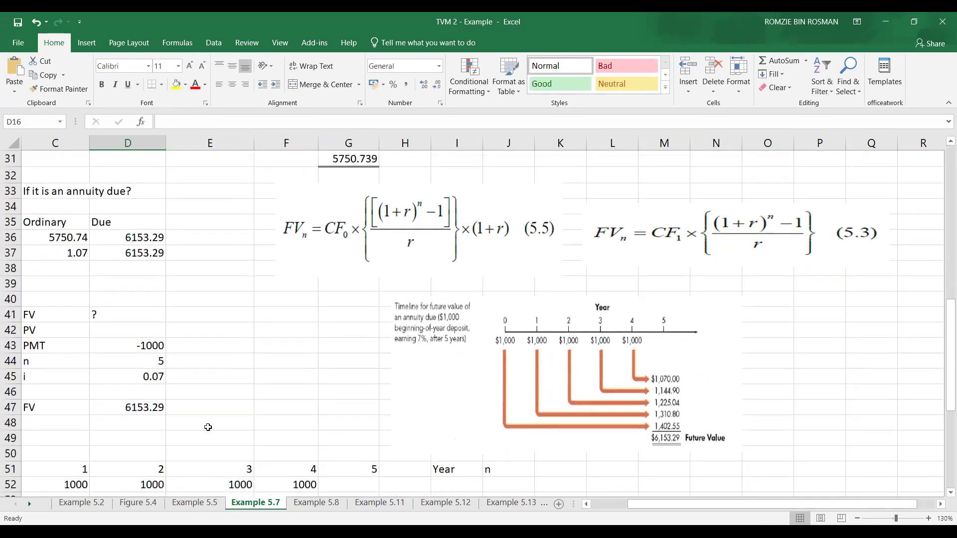
pyautogui.click(208, 426)
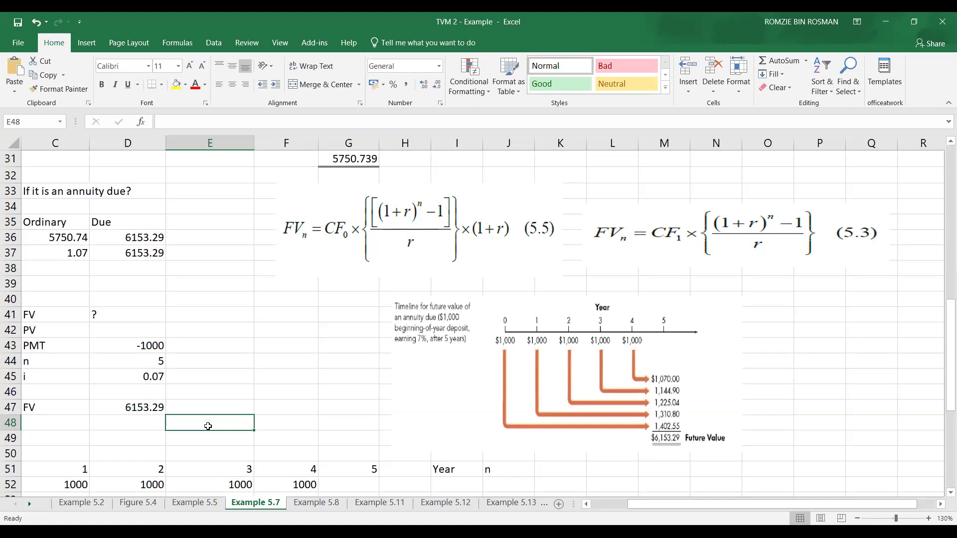
pyautogui.click(148, 451)
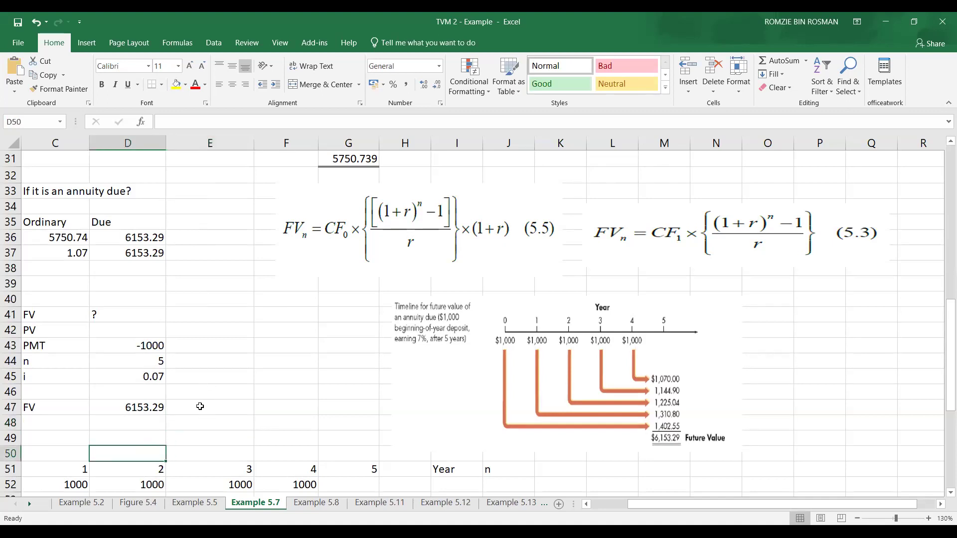
pyautogui.click(160, 424)
pyautogui.write('=')
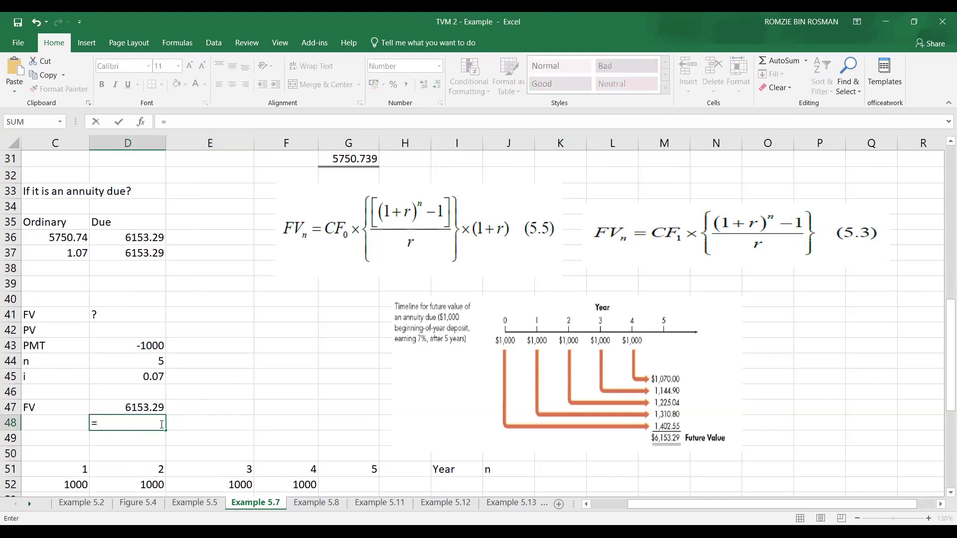
pyautogui.write('FV')
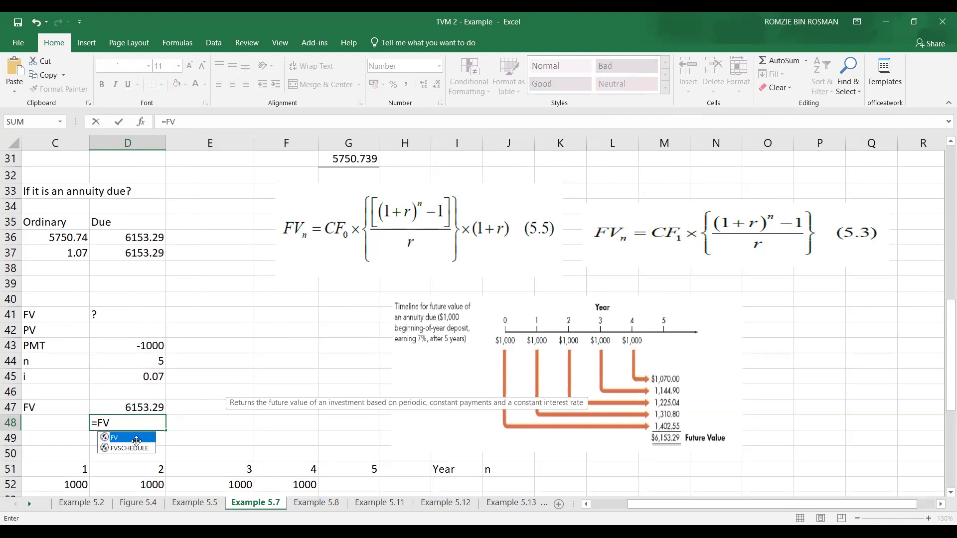
pyautogui.write('(')
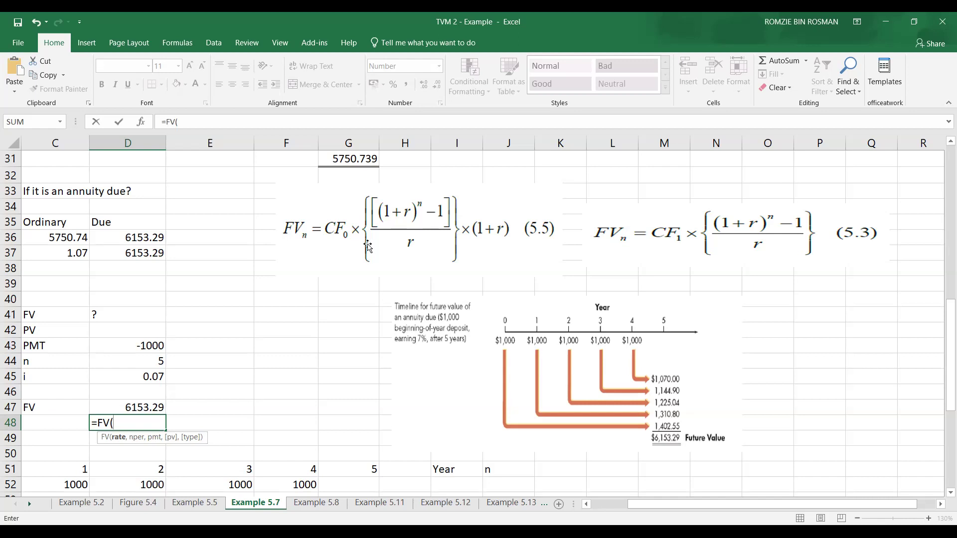
# Complete the FV function in D48 with rate D45, periods D44, payment D43, present value 0 and type 1 (beginning of the period), and enter it
pyautogui.click(116, 378)
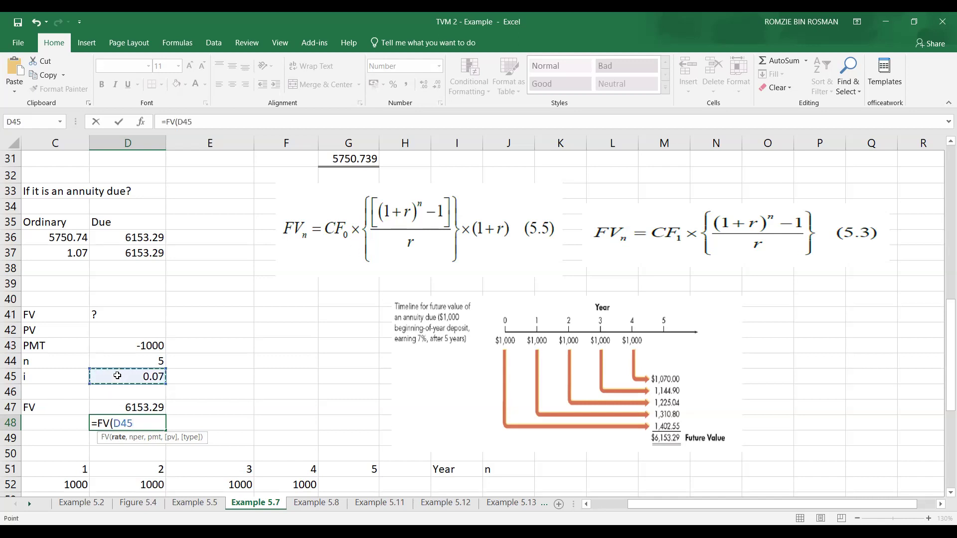
pyautogui.write(',')
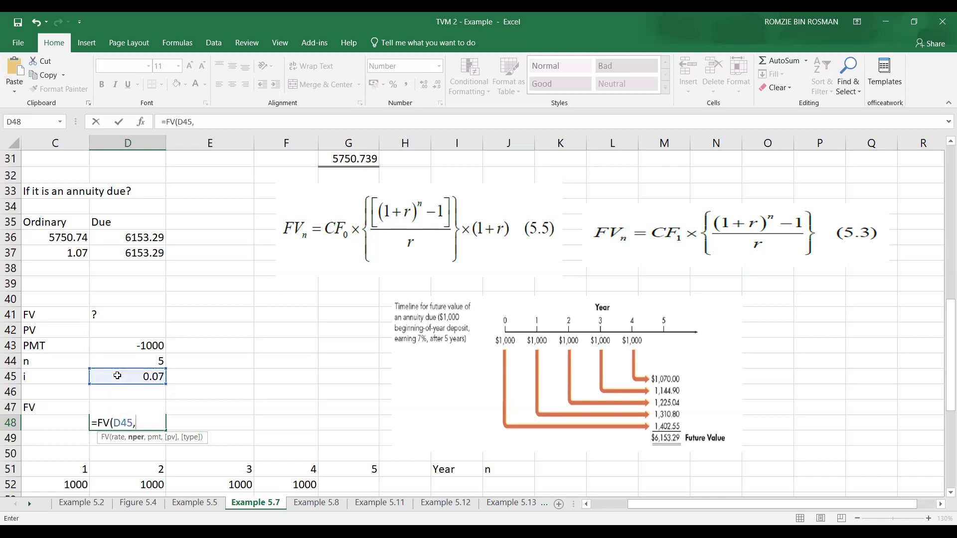
pyautogui.click(133, 359)
pyautogui.write(',')
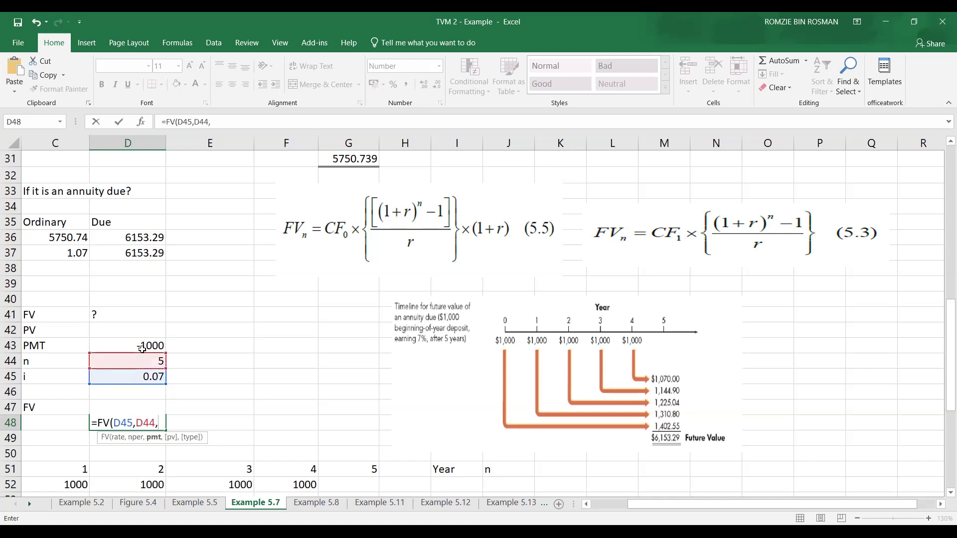
pyautogui.click(143, 346)
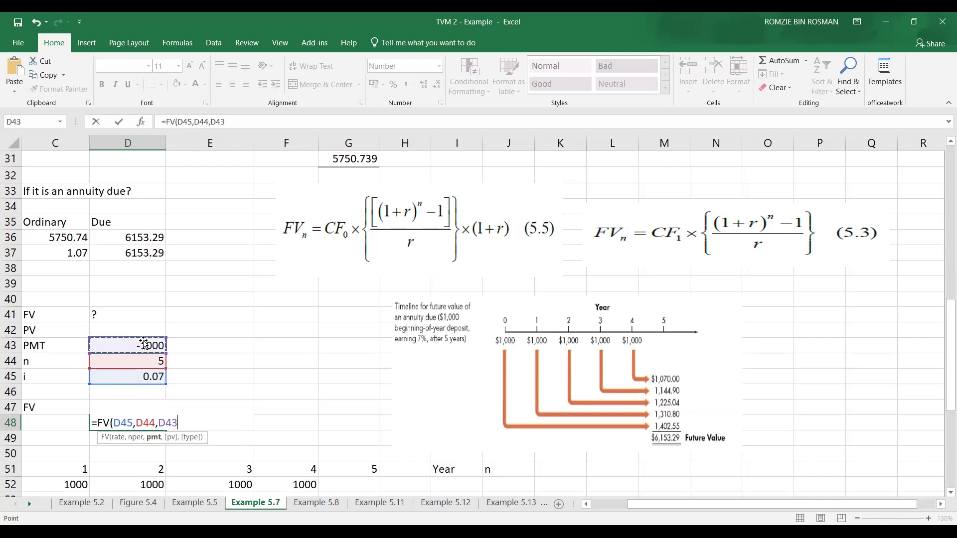
pyautogui.write(',')
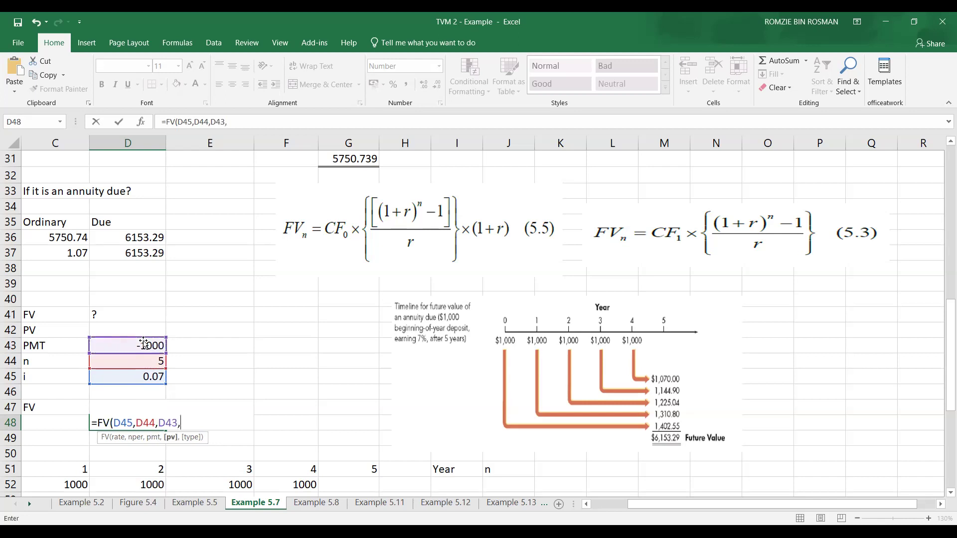
pyautogui.write('0,')
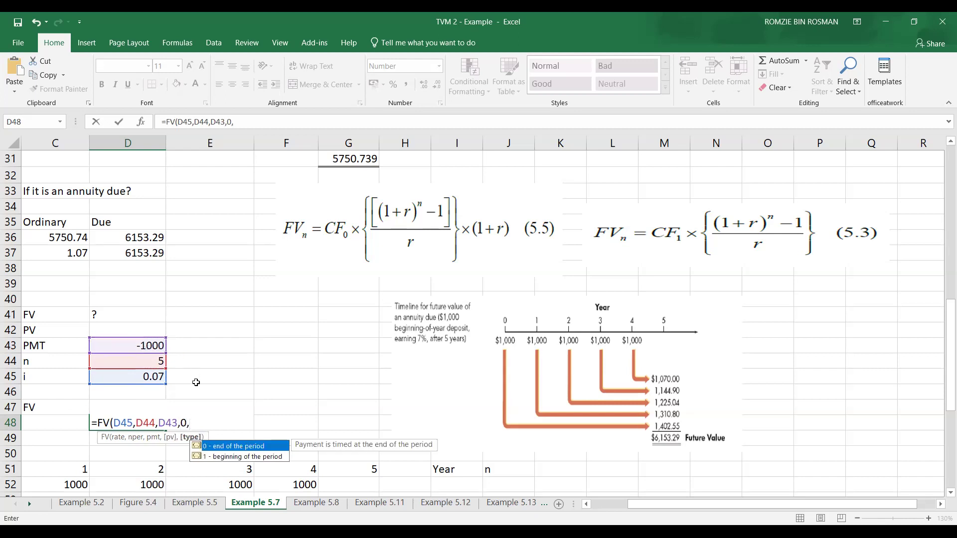
pyautogui.click(222, 457)
pyautogui.doubleClick(222, 458)
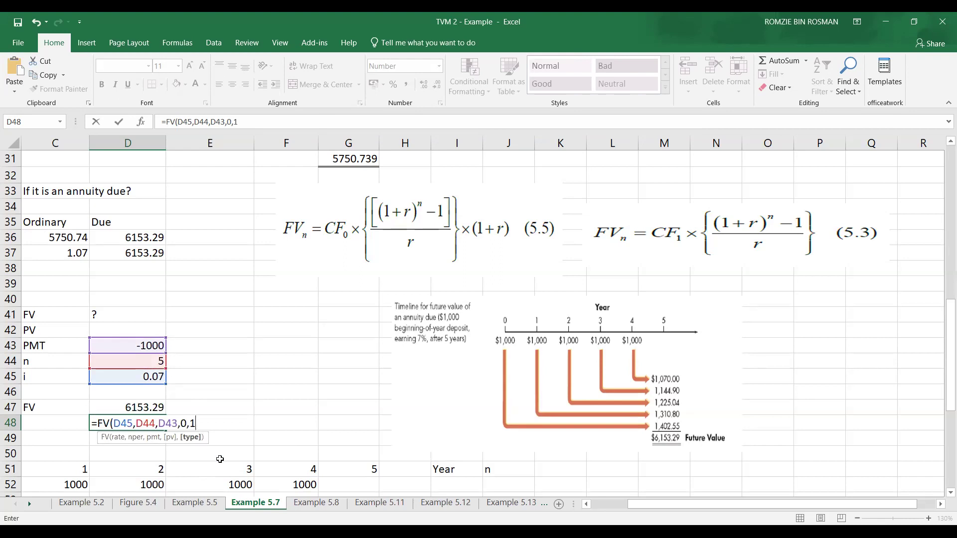
pyautogui.press('Return')
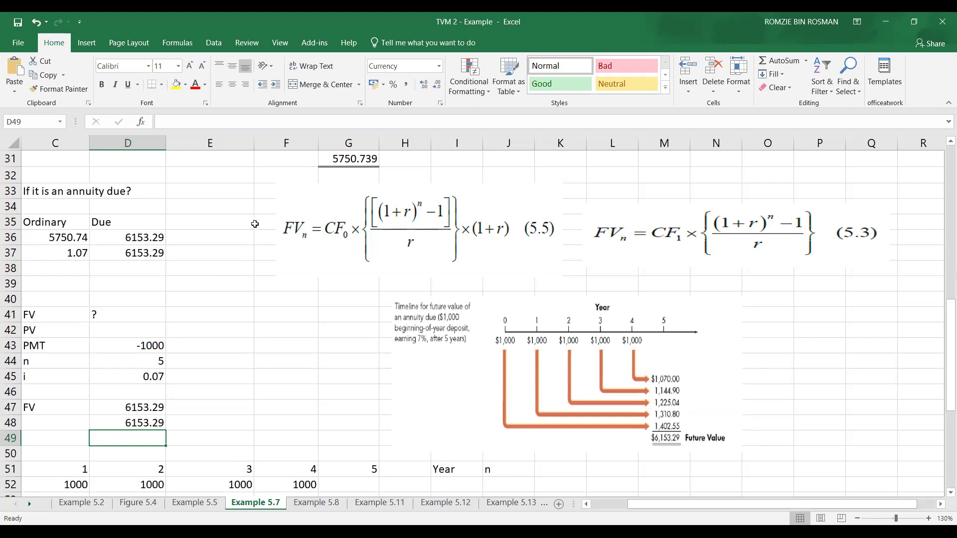
# Open the existing annuity due FV formula in D47 to review its arguments
pyautogui.click(145, 406)
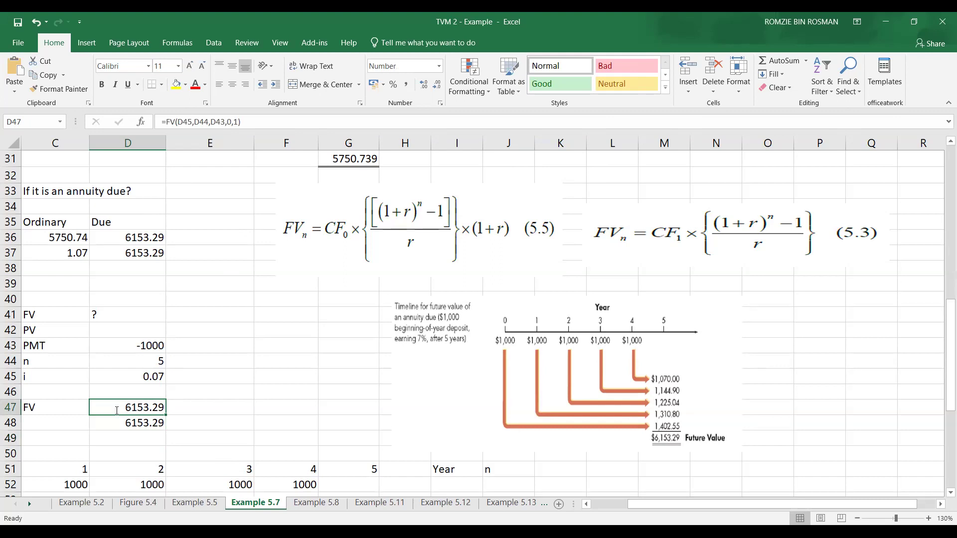
pyautogui.doubleClick(149, 407)
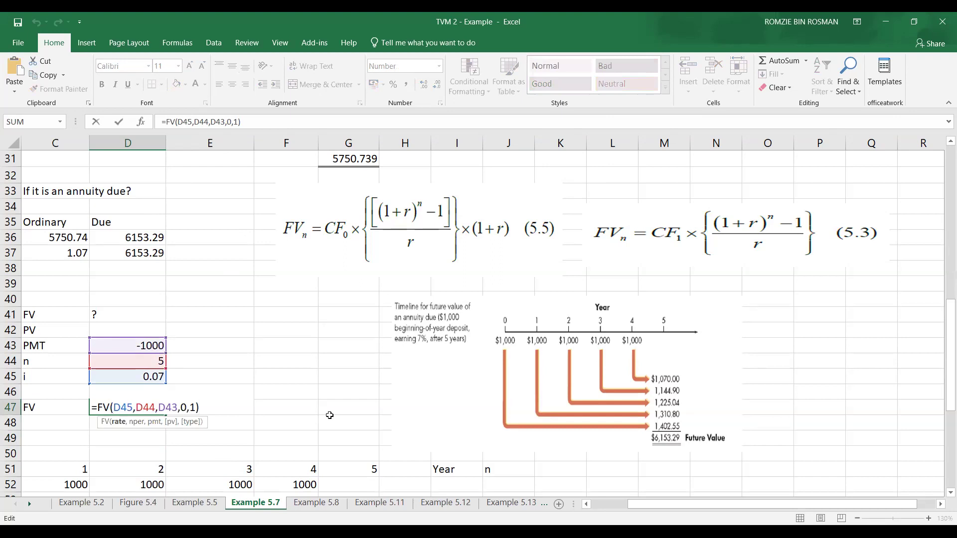